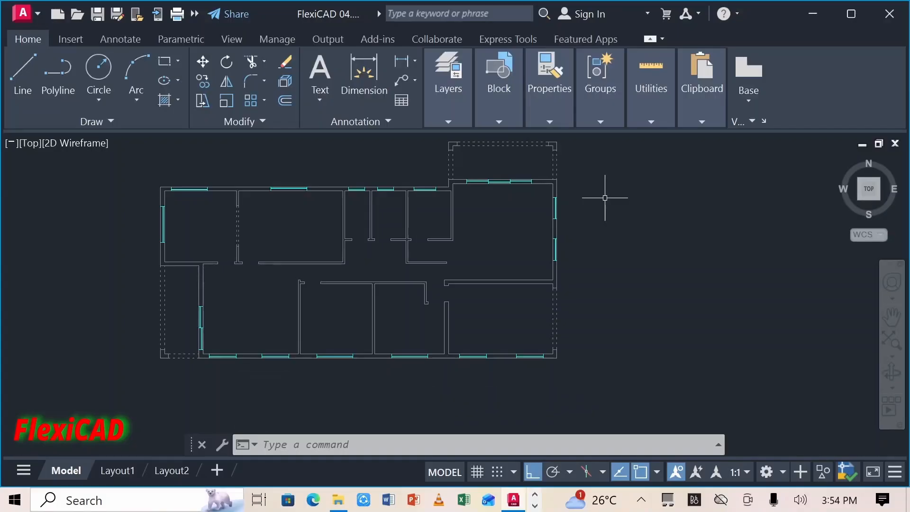
# Make layer 0 the current layer
pyautogui.moveTo(433, 70)
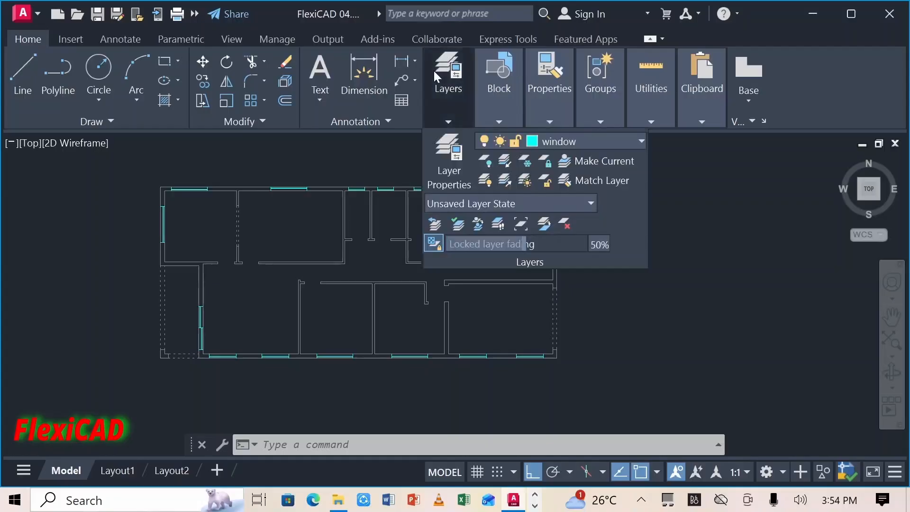
pyautogui.click(640, 142)
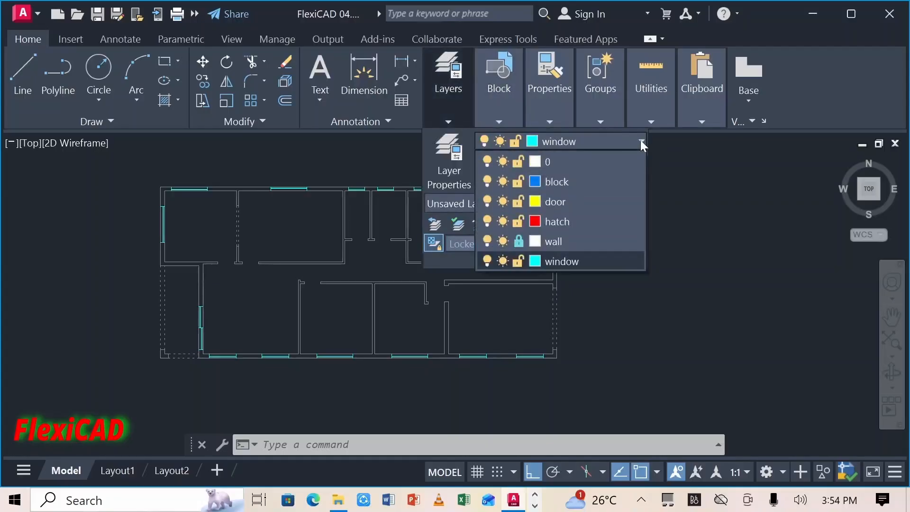
pyautogui.click(624, 161)
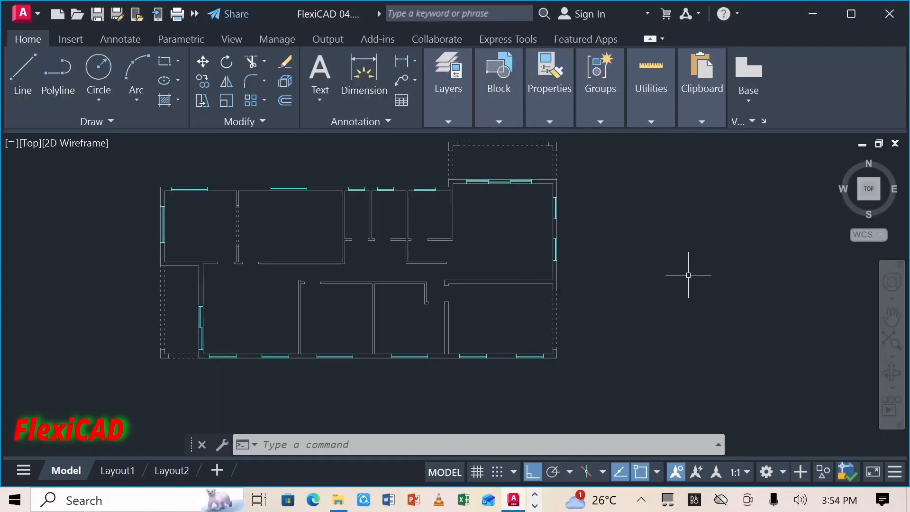
# Start a stepped door jamb outline beside the floor plan with line segments 150 up, 50 right, 50 down and 30 right
pyautogui.write('L')
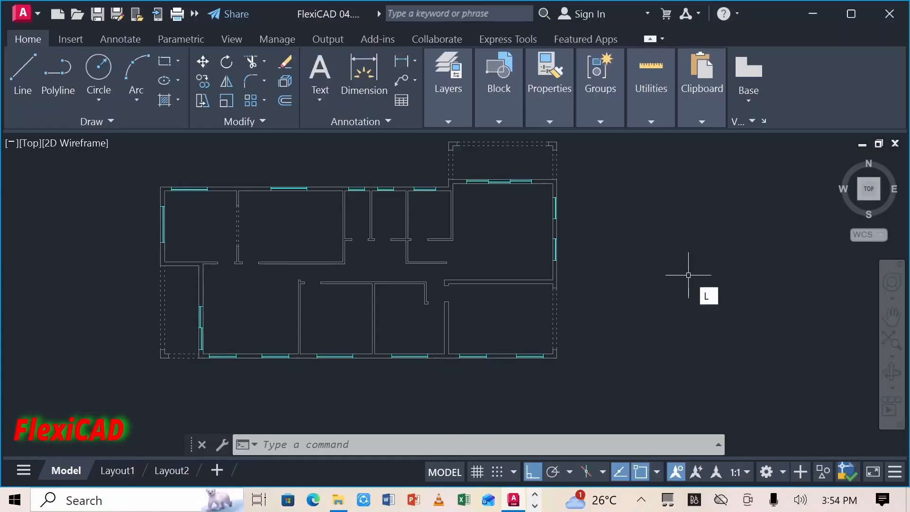
pyautogui.press('Return')
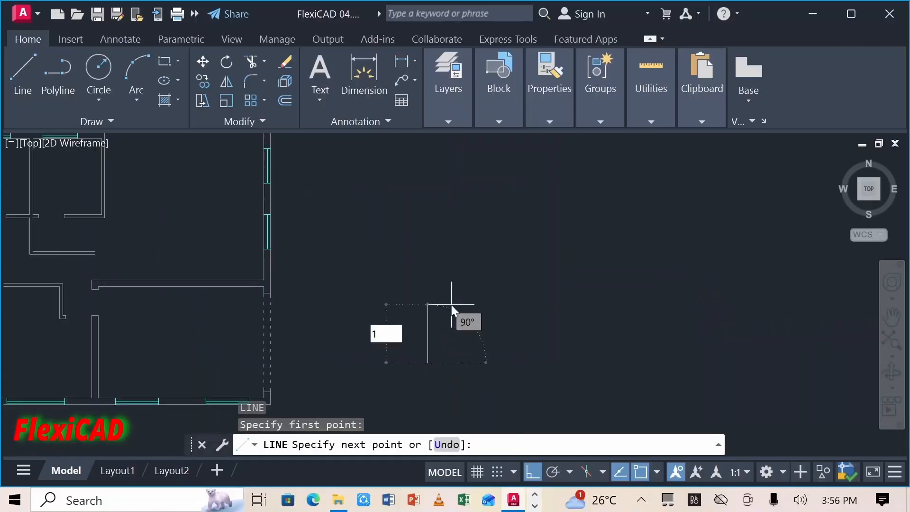
pyautogui.write('50')
pyautogui.press('Return')
pyautogui.write('50')
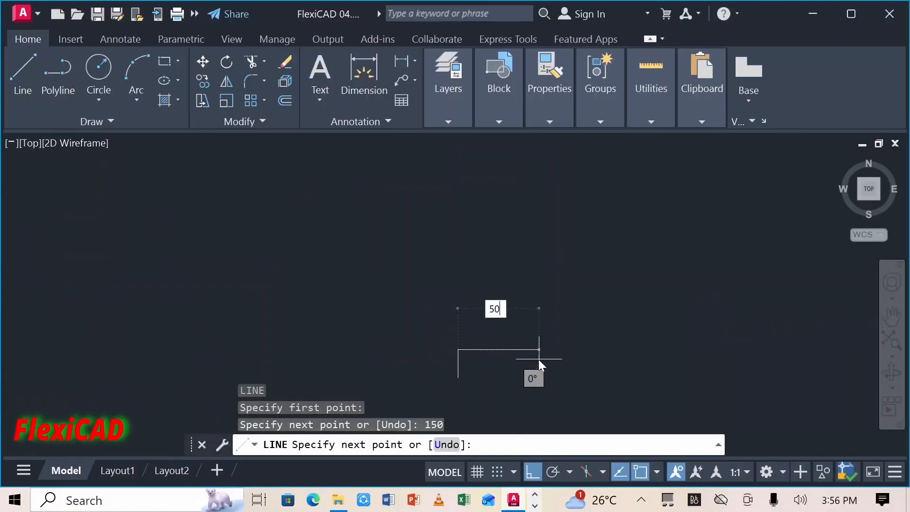
pyautogui.press('Return')
pyautogui.write('50')
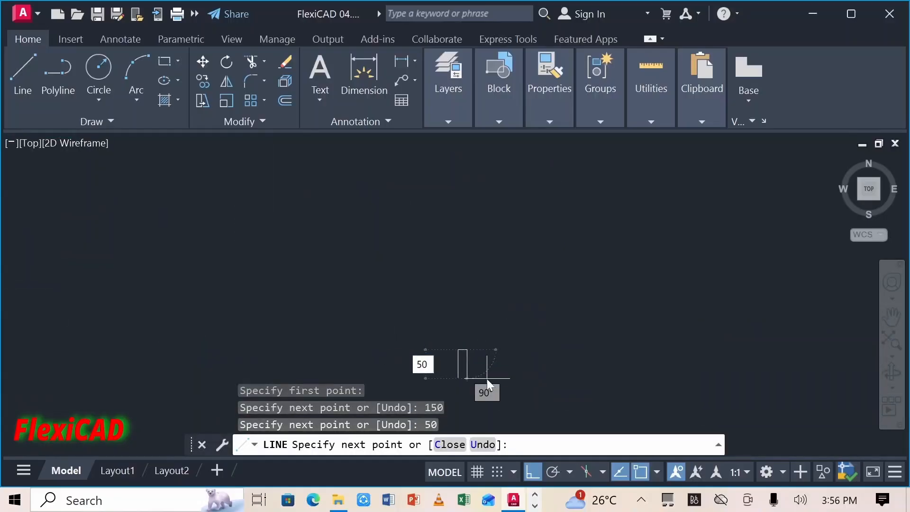
pyautogui.press('Return')
pyautogui.write('30')
pyautogui.press('Return')
# Complete the jamb outline with a vertical segment down to the start point's level and a horizontal segment back to the start point
pyautogui.scroll(8, 486, 379)
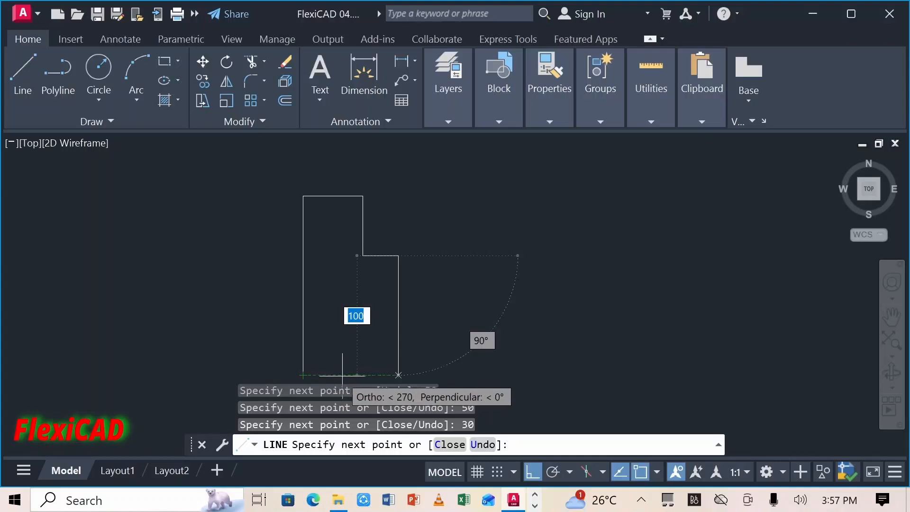
pyautogui.click(398, 375)
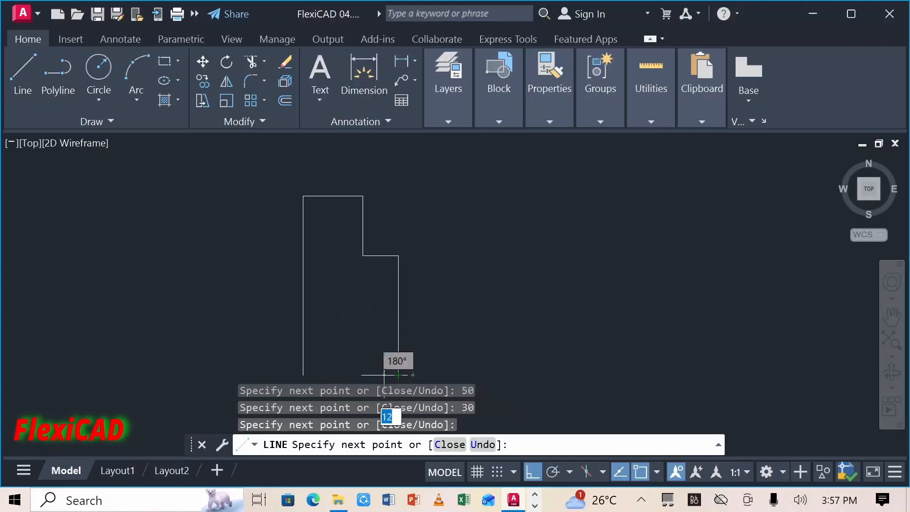
pyautogui.click(303, 375)
pyautogui.rightClick(303, 375)
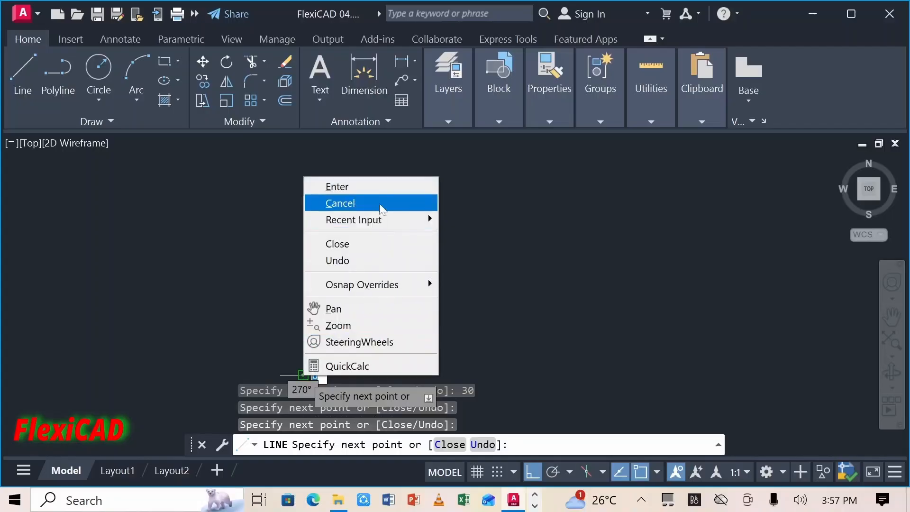
pyautogui.click(337, 186)
# Draw the door leaf as an 850 vertical line upward from the jamb's upper right corner
pyautogui.press('Return')
pyautogui.click(457, 288)
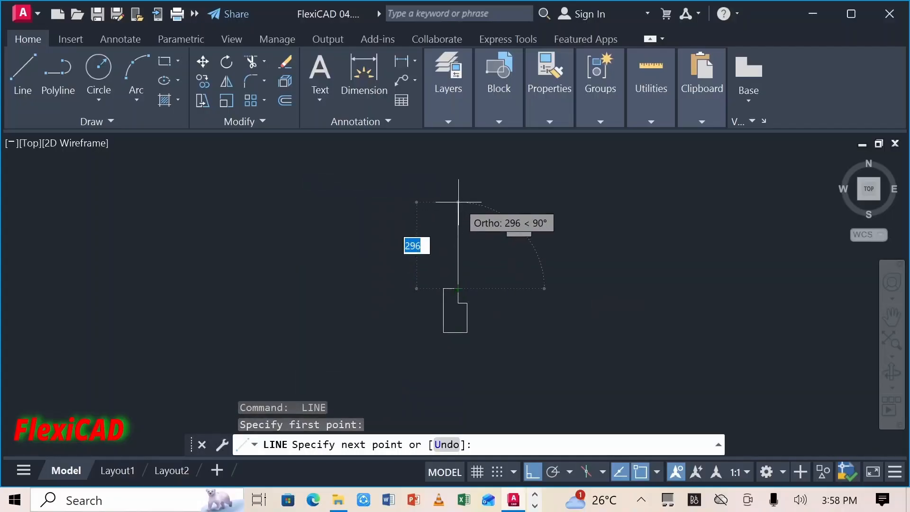
pyautogui.write('850')
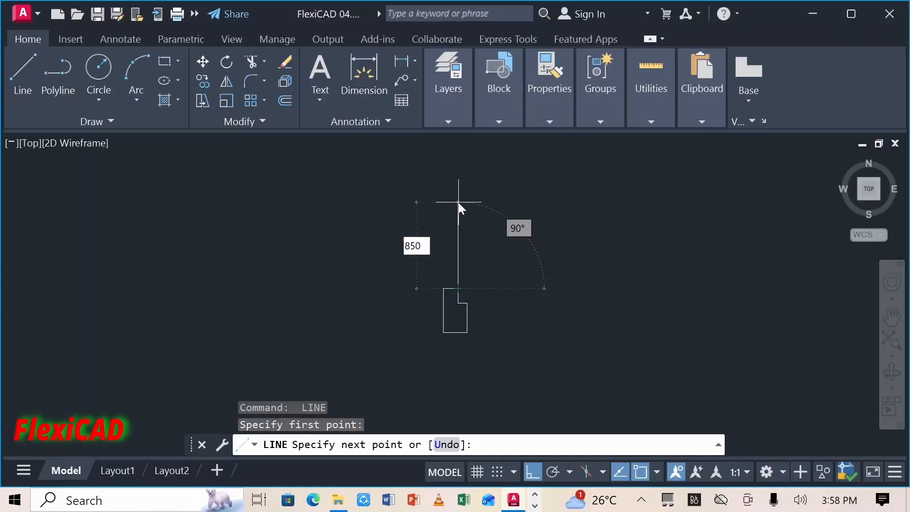
pyautogui.press('Return')
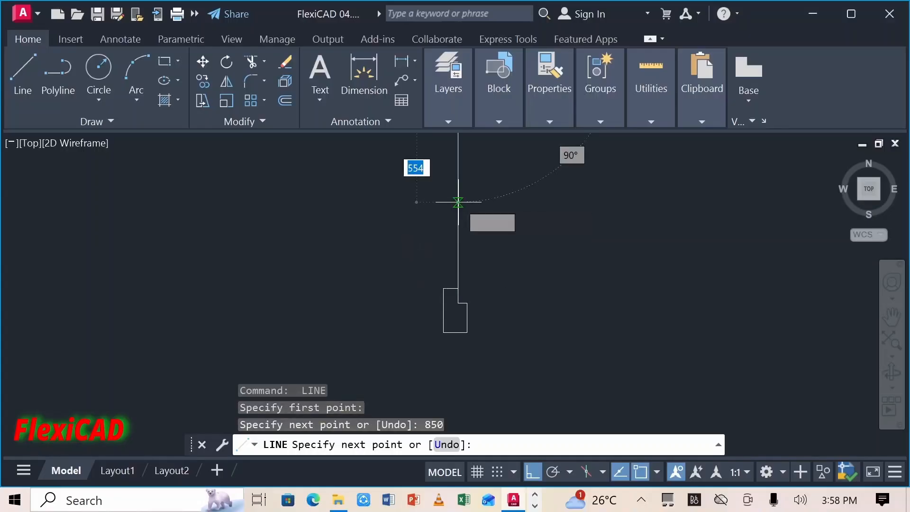
pyautogui.press('Escape')
# Draw the door swing as a Start, Center, End quarter arc from the leaf's upper end, centred on the jamb's upper right corner
pyautogui.scroll(-2, 485, 247)
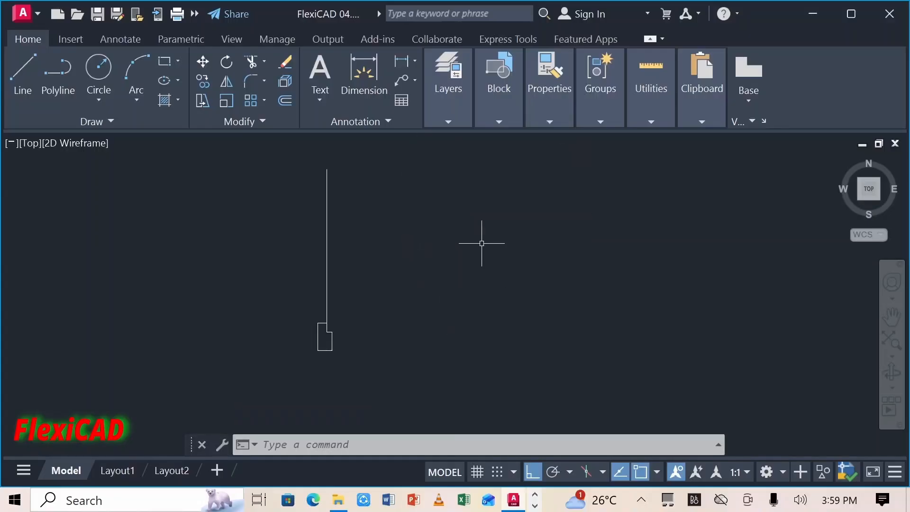
pyautogui.click(139, 66)
pyautogui.click(136, 93)
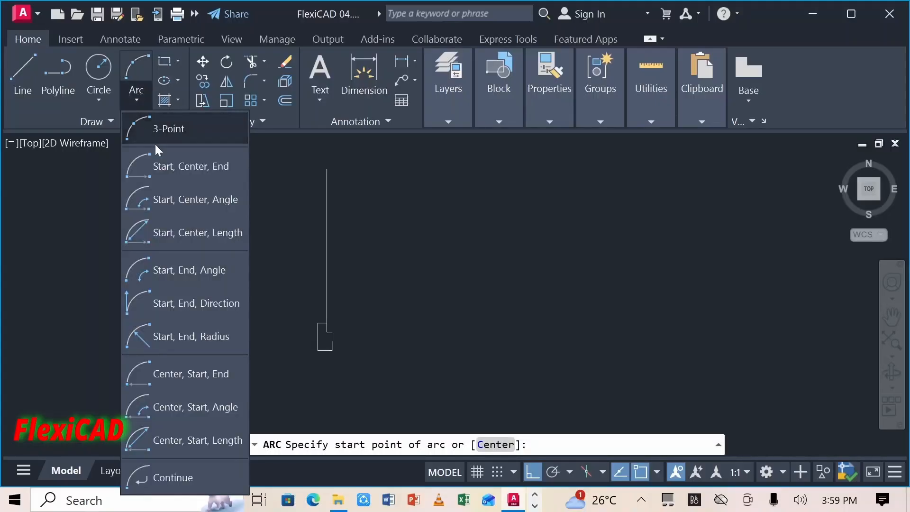
pyautogui.click(173, 164)
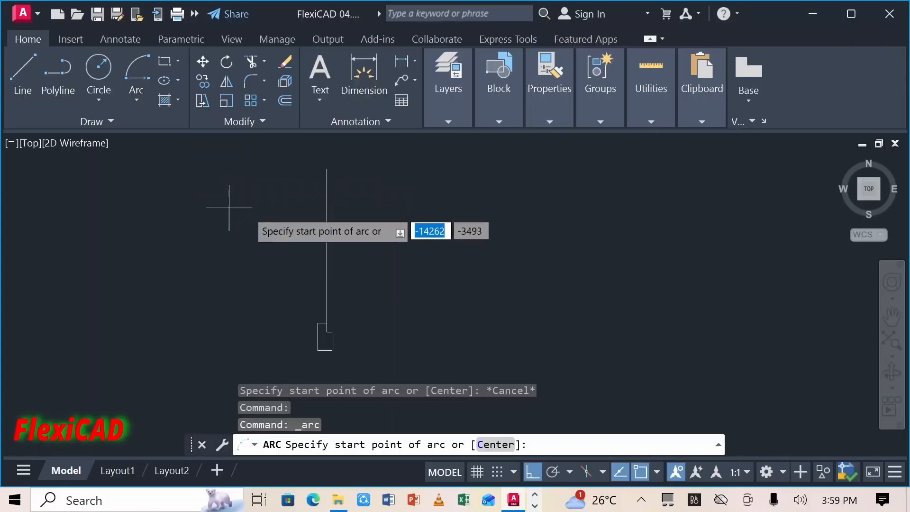
pyautogui.click(327, 170)
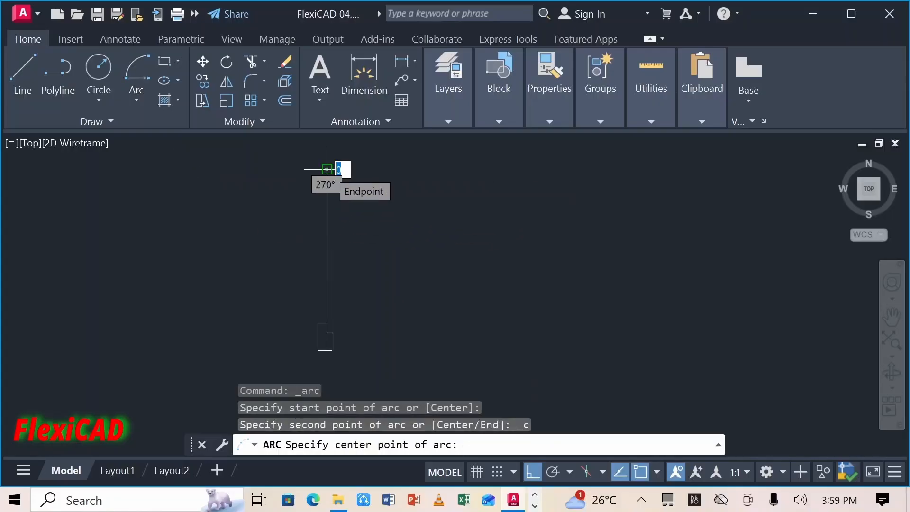
pyautogui.click(326, 323)
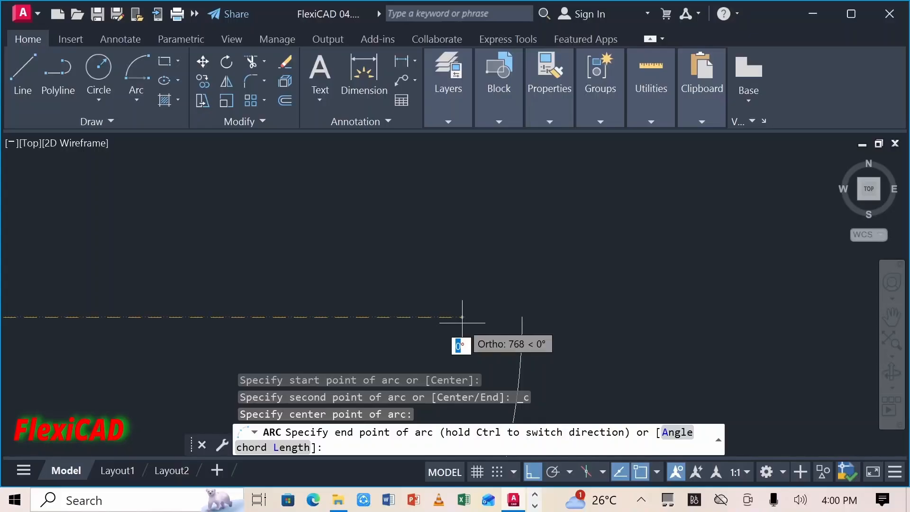
pyautogui.scroll(-5, 462, 323)
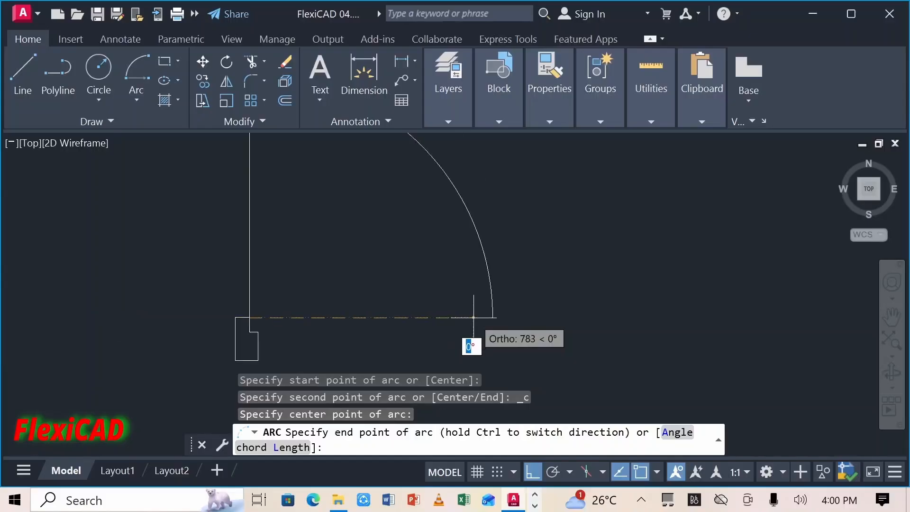
pyautogui.click(526, 316)
# Draw a horizontal guide line from the jamb's upper right corner to the lower end of the swing arc
pyautogui.write('L')
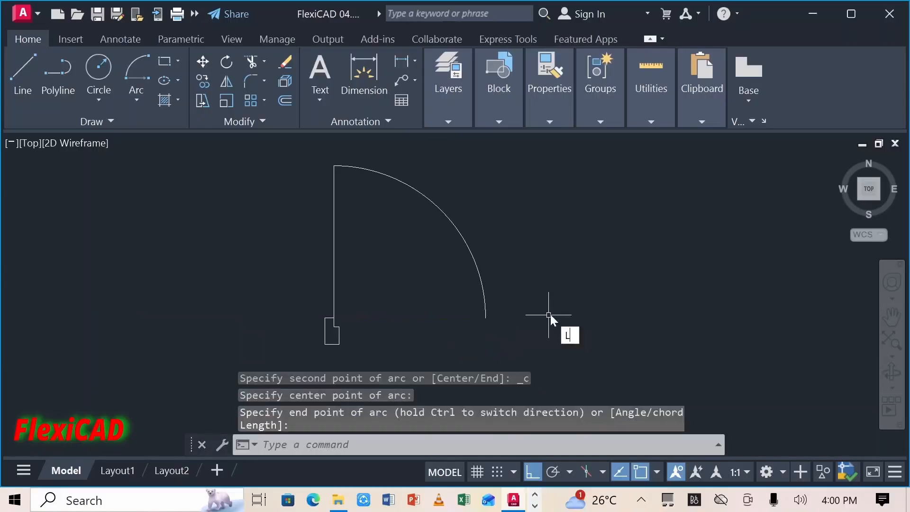
pyautogui.press('Return')
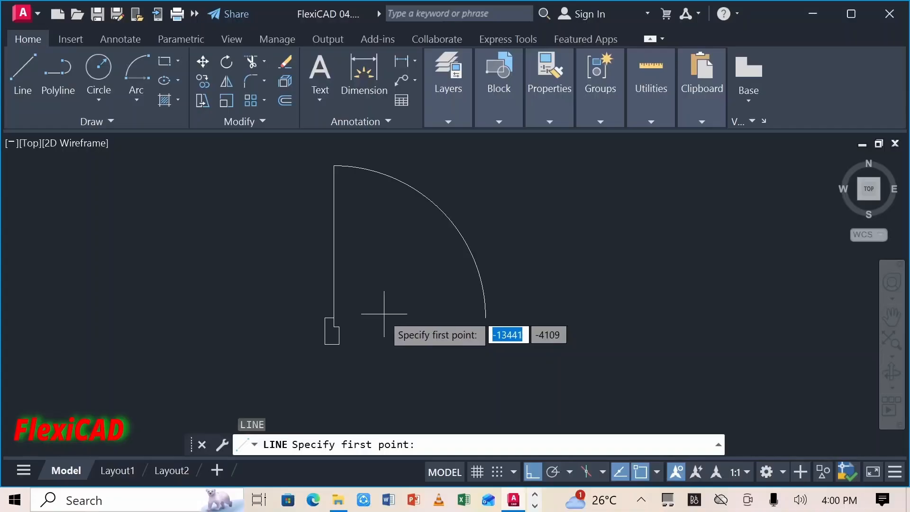
pyautogui.click(334, 316)
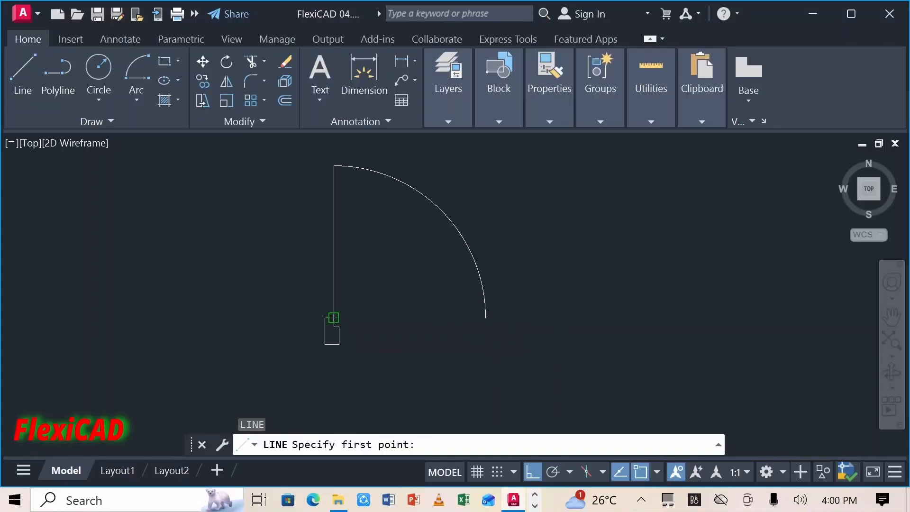
pyautogui.click(485, 317)
pyautogui.press('Return')
# Mirror the whole jamb outline about a vertical axis through the guide line's midpoint, keeping the source objects
pyautogui.write('MI')
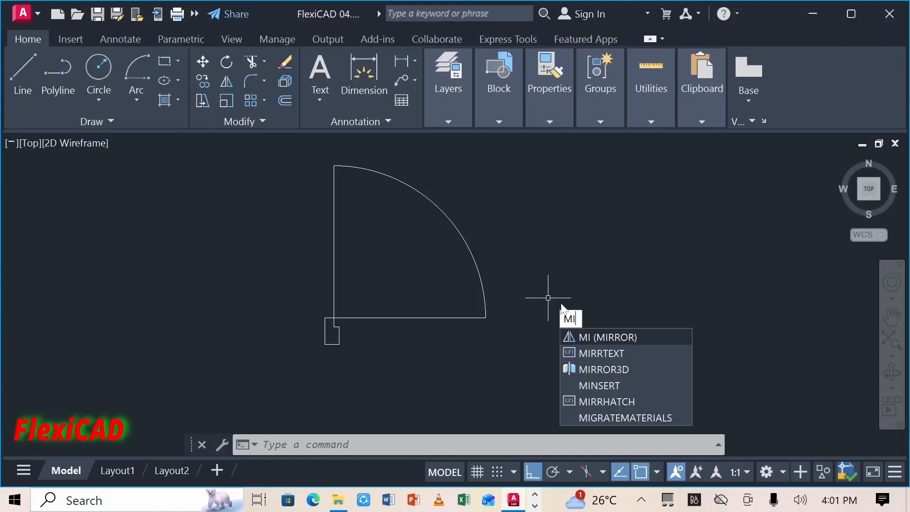
pyautogui.click(599, 339)
pyautogui.scroll(4, 358, 344)
pyautogui.click(339, 350)
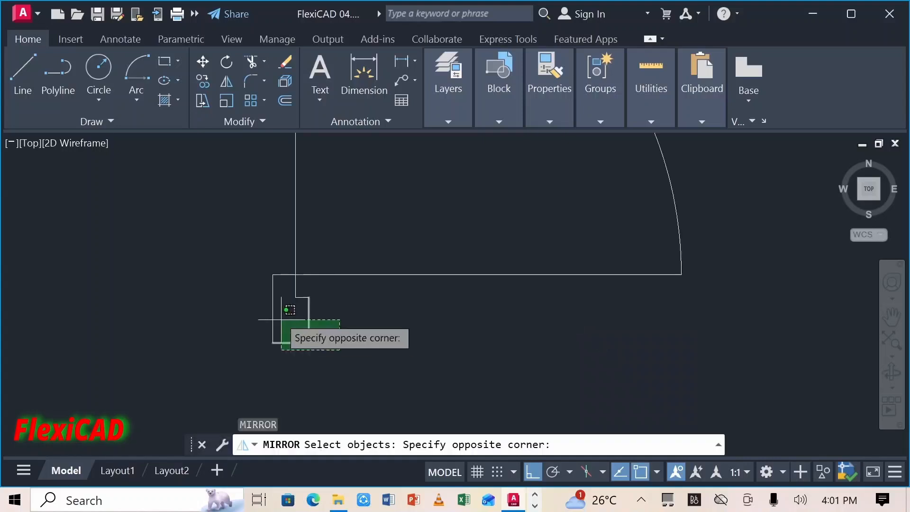
pyautogui.click(248, 292)
pyautogui.click(283, 274)
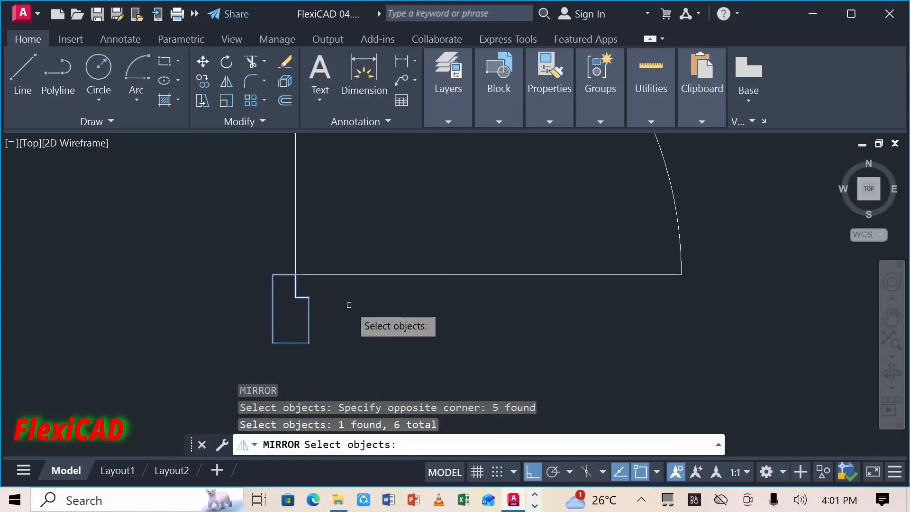
pyautogui.press('Return')
pyautogui.click(488, 275)
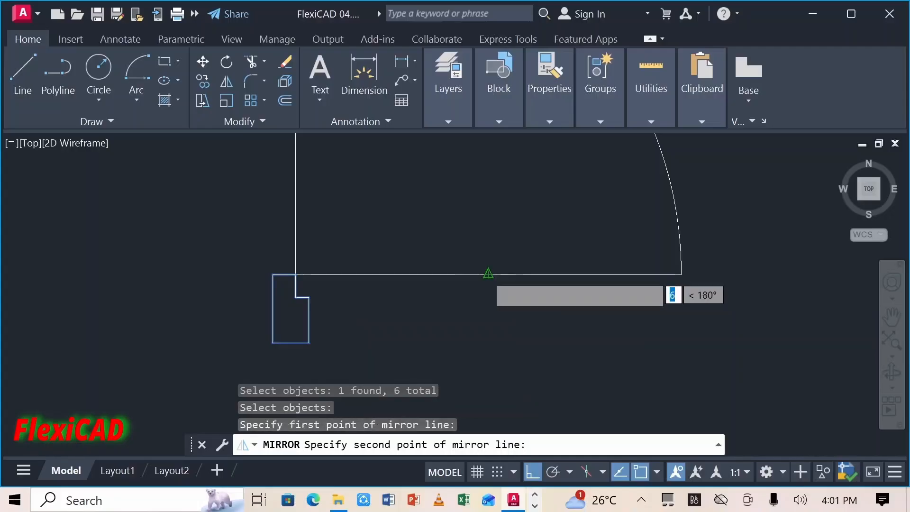
pyautogui.click(462, 207)
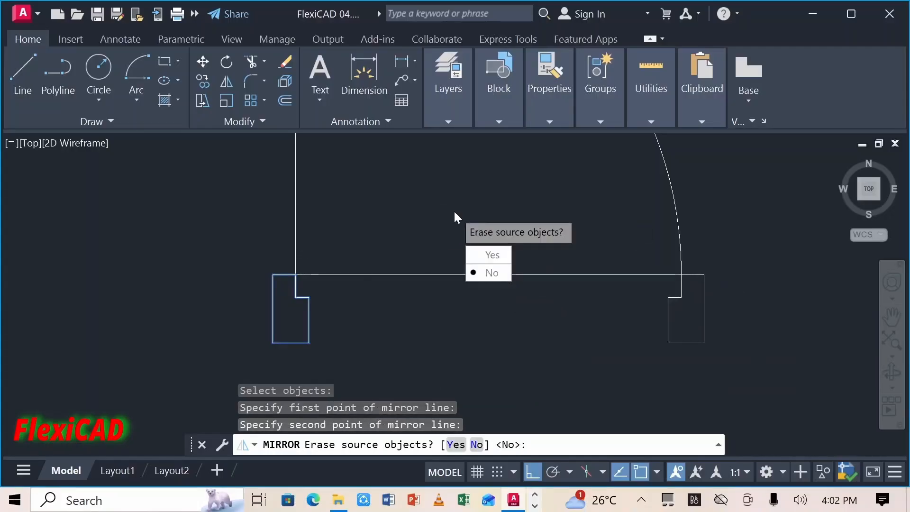
pyautogui.click(492, 272)
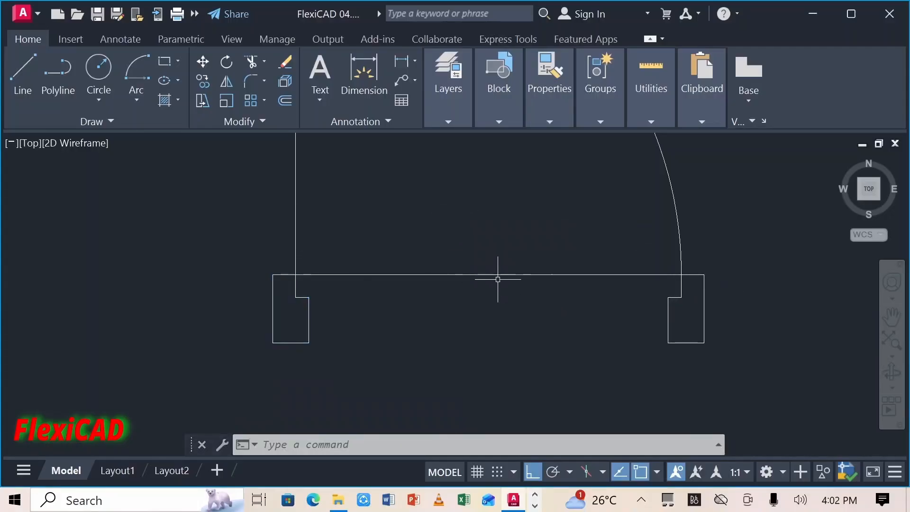
# Delete the horizontal guide line between the two jambs
pyautogui.click(488, 274)
pyautogui.press('Delete')
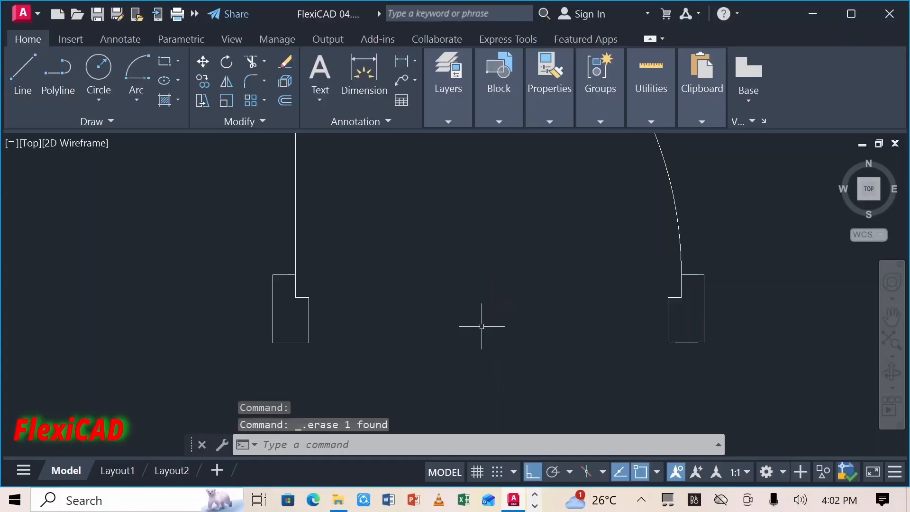
pyautogui.scroll(-4, 481, 326)
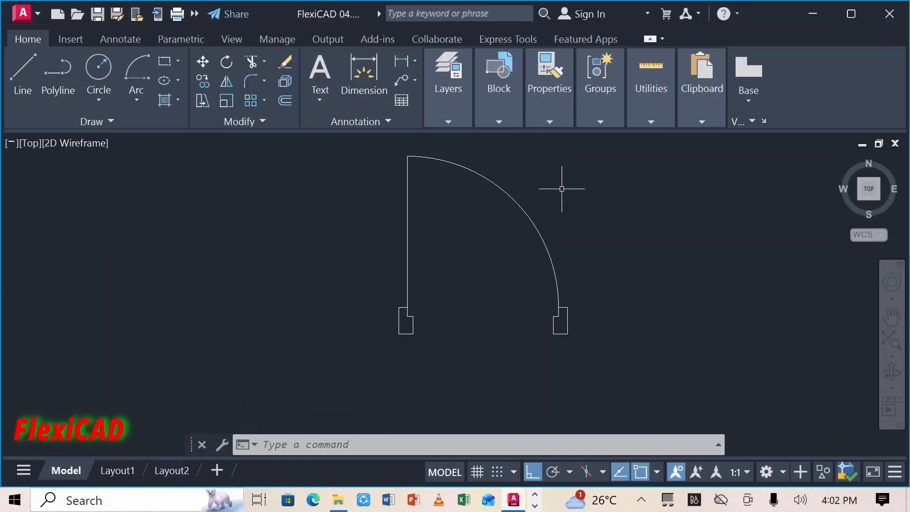
# Define the whole door symbol as a block named DOOR, with its insertion base point at the left jamb's lower left corner
pyautogui.scroll(2, 562, 191)
pyautogui.scroll(-2, 562, 191)
pyautogui.click(640, 372)
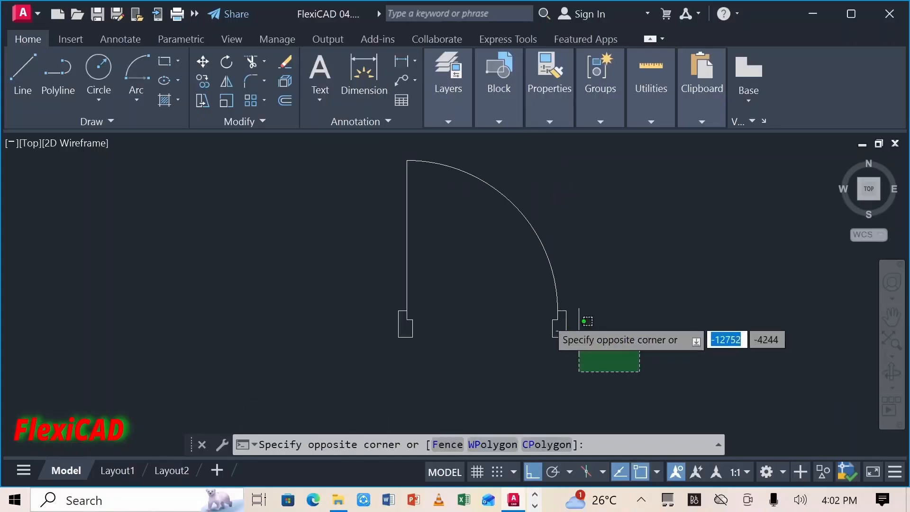
pyautogui.click(355, 155)
pyautogui.write('B')
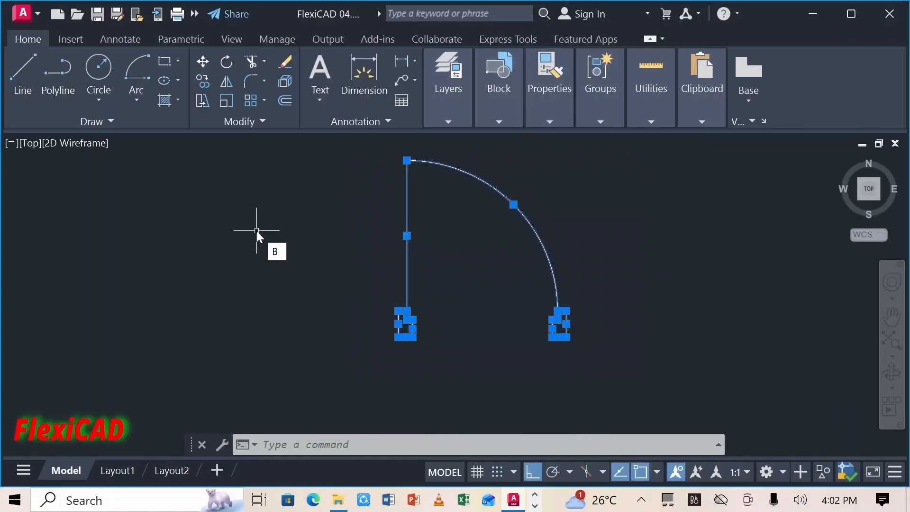
pyautogui.press('Return')
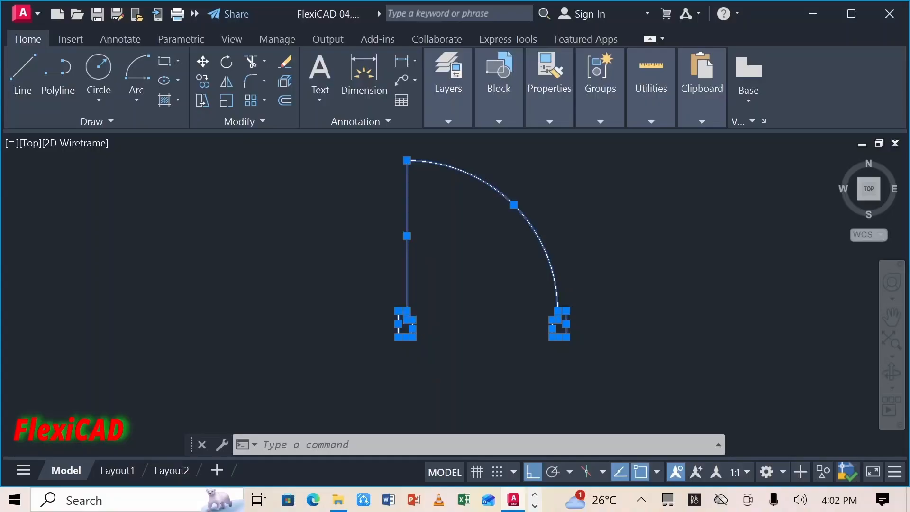
pyautogui.write('DOOR')
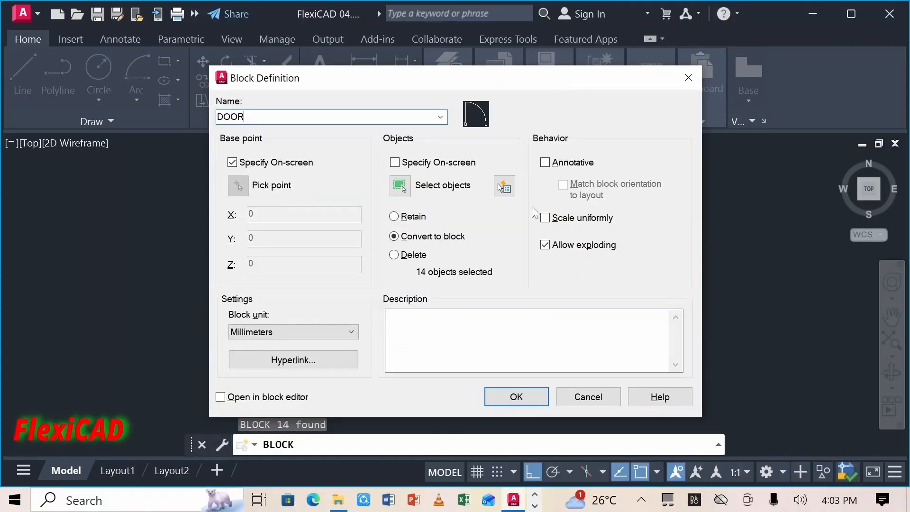
pyautogui.click(515, 397)
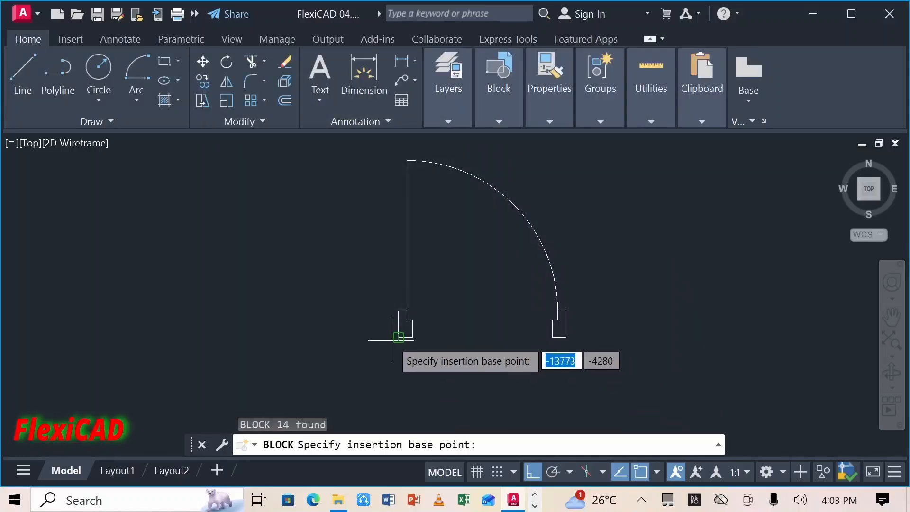
pyautogui.click(396, 339)
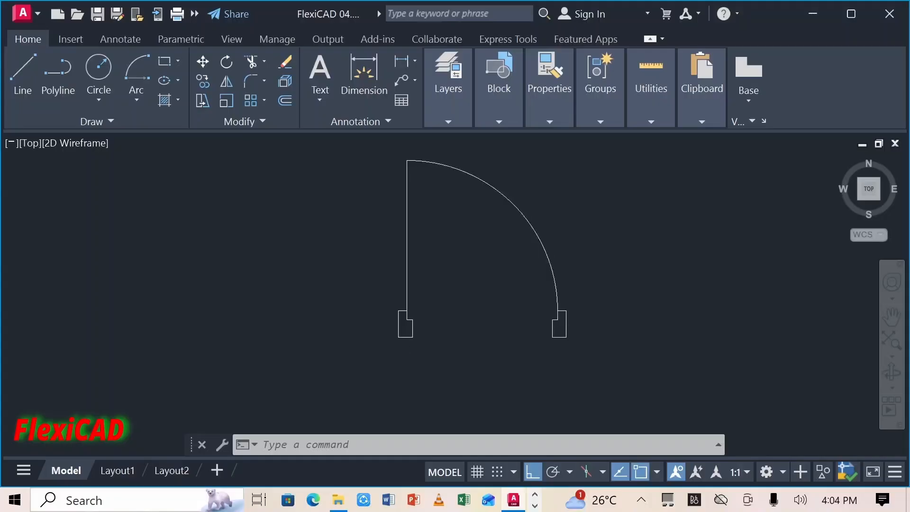
# Open the DOOR block in the Block Editor
pyautogui.click(408, 338)
pyautogui.rightClick(408, 338)
pyautogui.click(443, 85)
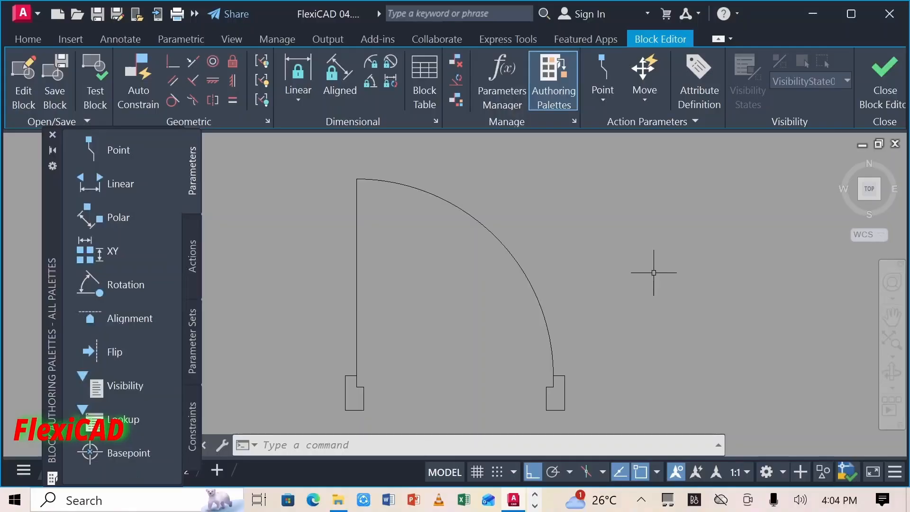
# Draw a horizontal guide line between the lower inner corners of the two jambs
pyautogui.write('L')
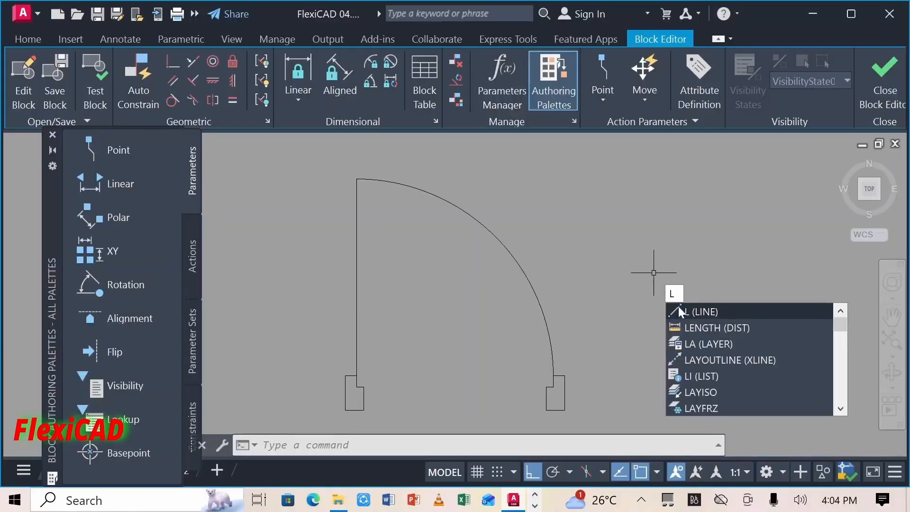
pyautogui.press('Return')
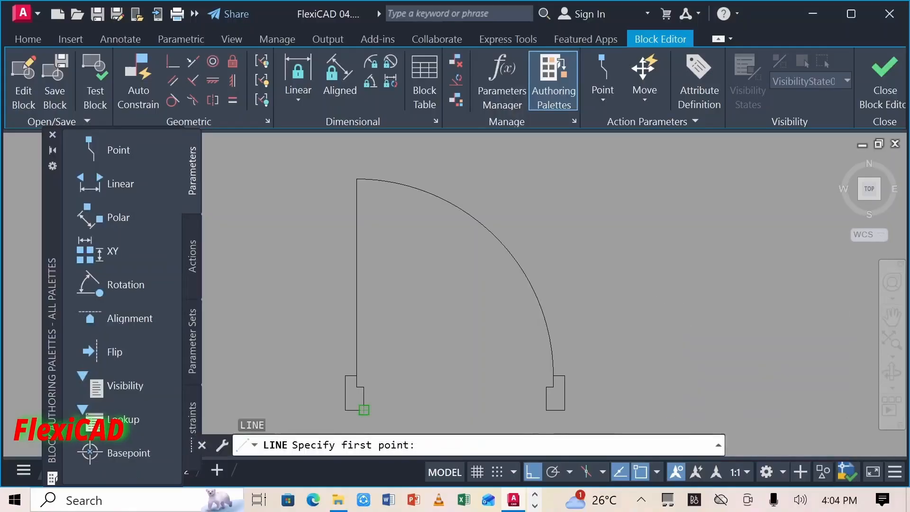
pyautogui.click(363, 410)
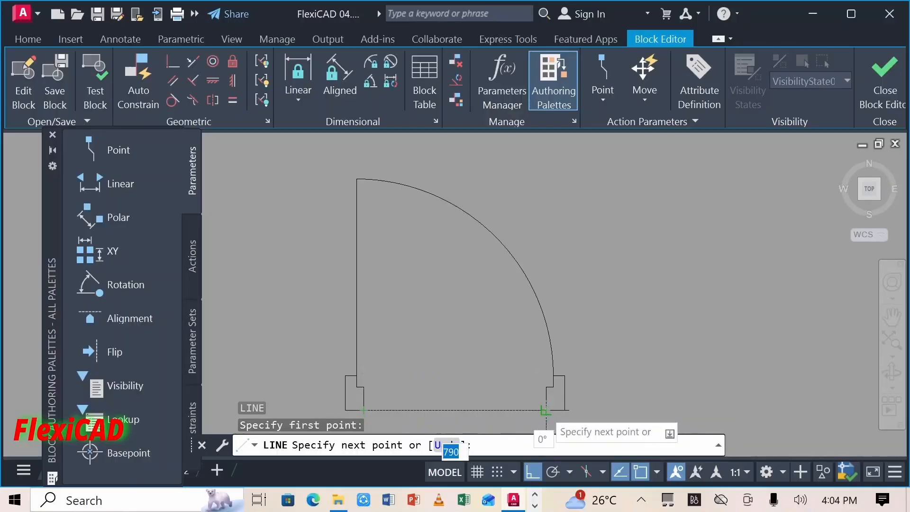
pyautogui.click(545, 410)
pyautogui.rightClick(546, 410)
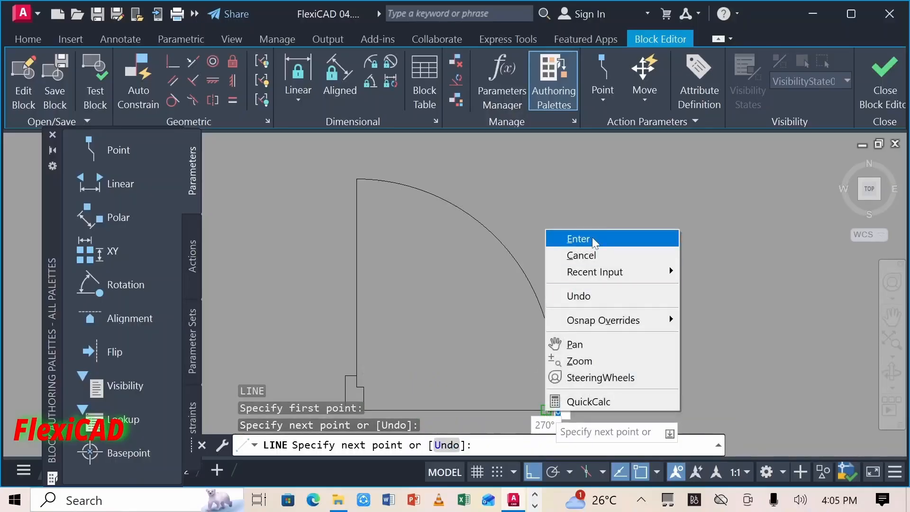
pyautogui.click(583, 238)
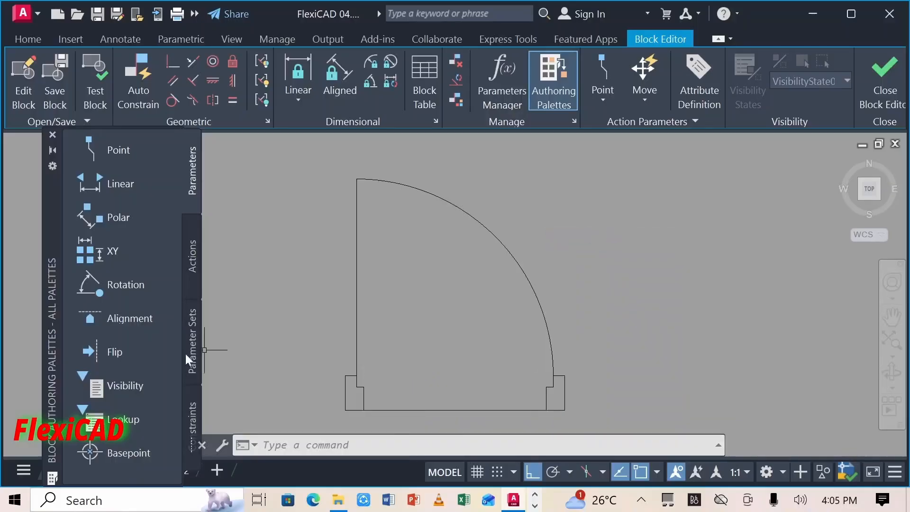
# Add a Flip parameter with a vertical reflection line through the guide line's midpoint and assign it a Flip action covering the whole door
pyautogui.click(120, 352)
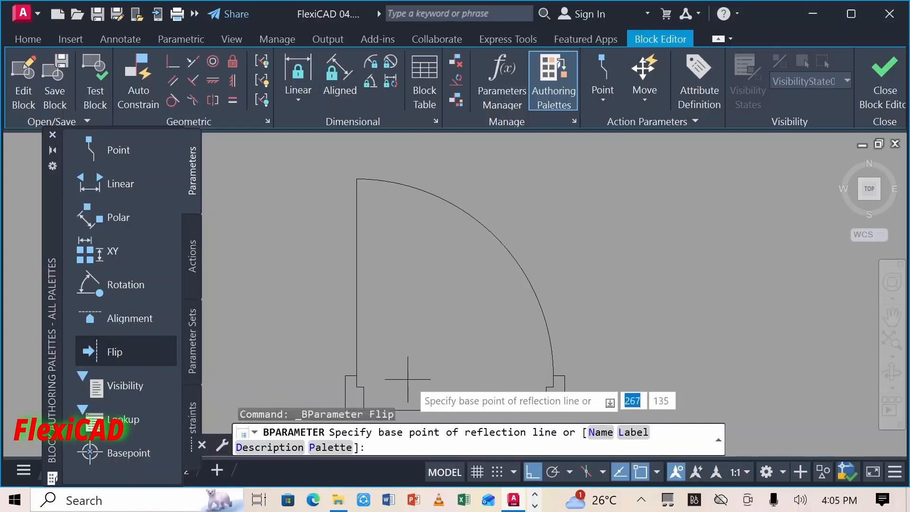
pyautogui.click(455, 410)
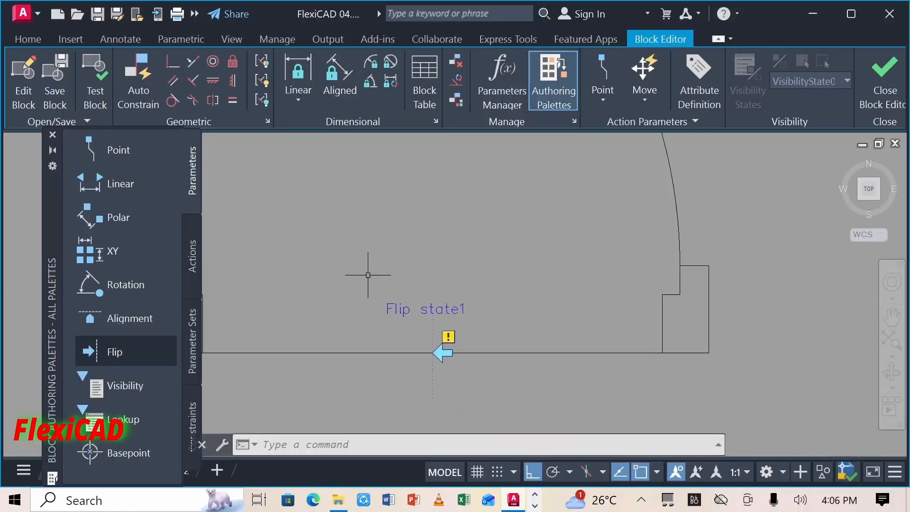
pyautogui.click(196, 266)
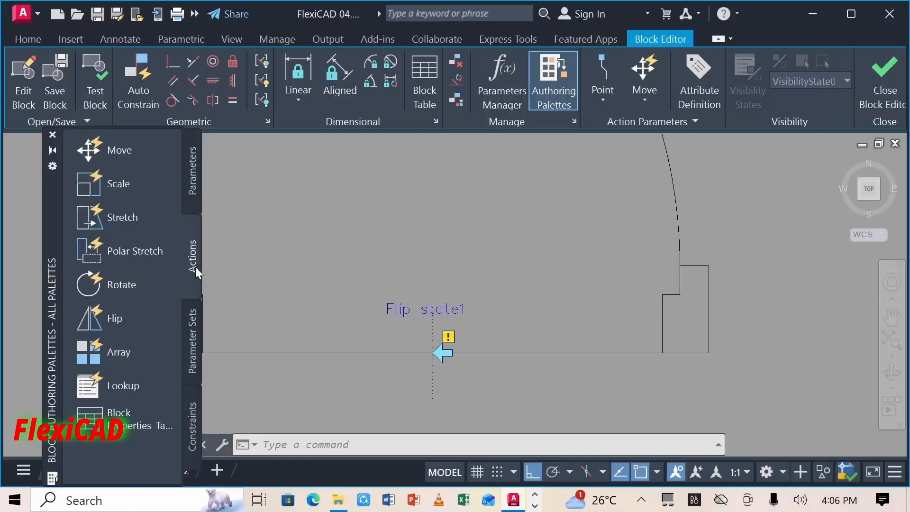
pyautogui.click(127, 317)
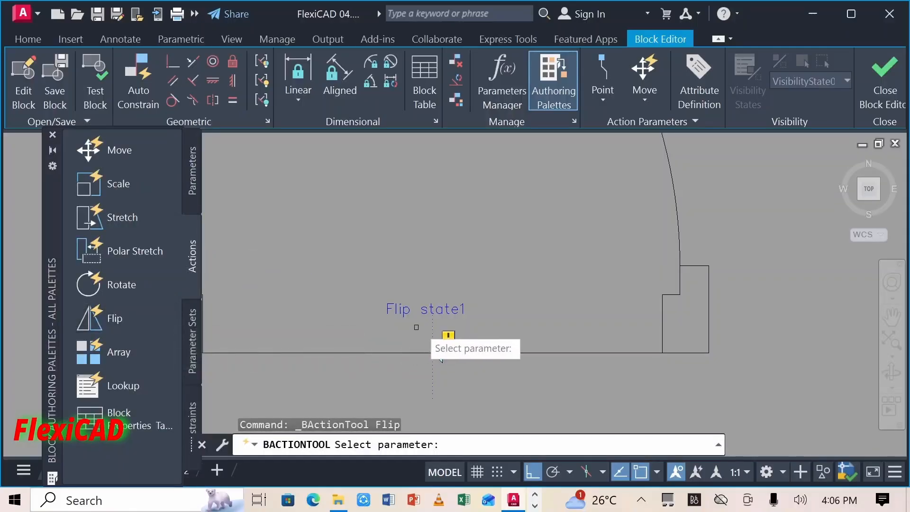
pyautogui.click(433, 334)
pyautogui.scroll(-5, 607, 382)
pyautogui.click(647, 394)
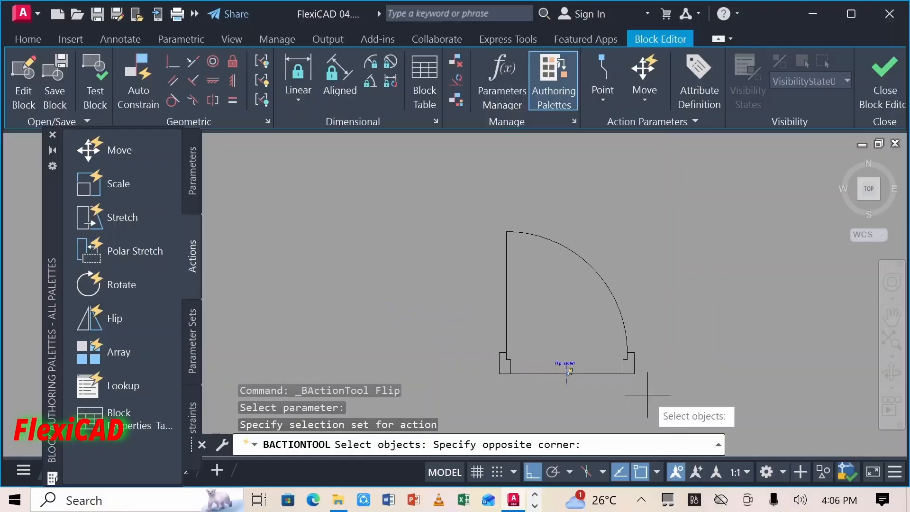
pyautogui.click(470, 219)
pyautogui.press('Return')
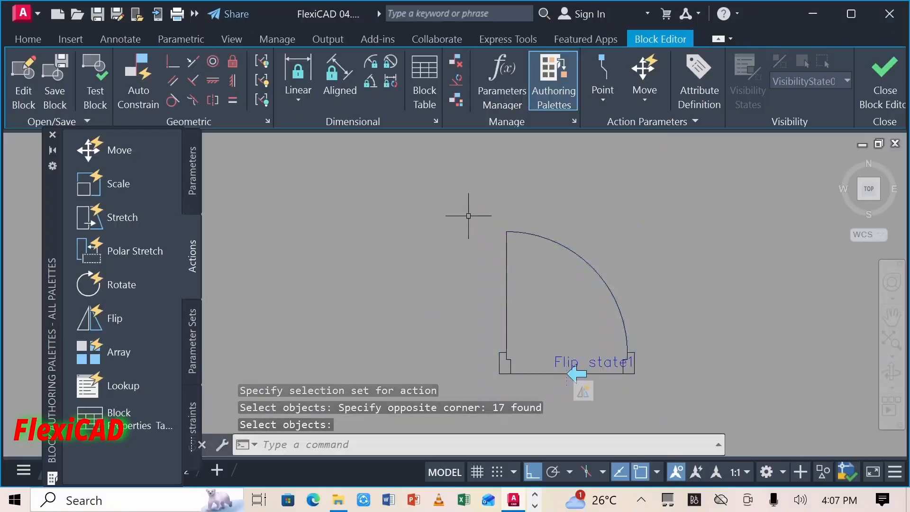
# Add a second Flip parameter with a horizontal reflection line from the midpoint of the left jamb's outer edge
pyautogui.click(193, 186)
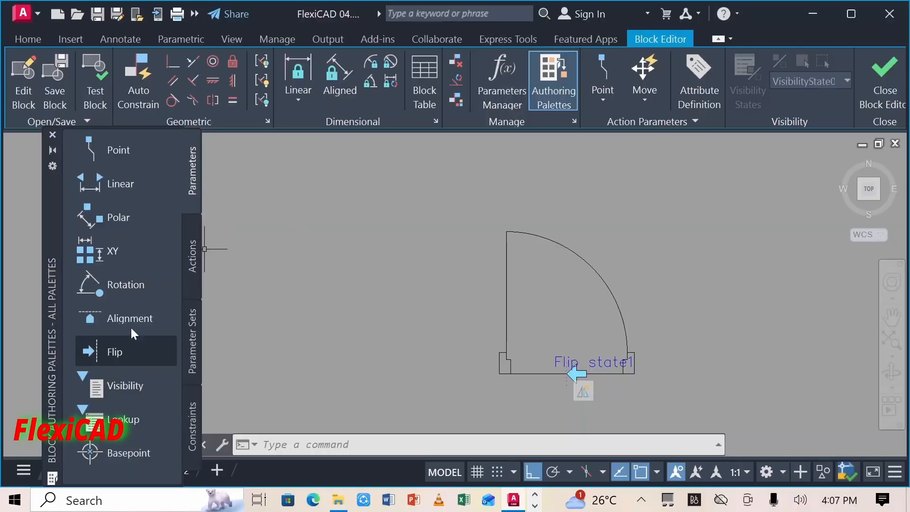
pyautogui.click(127, 353)
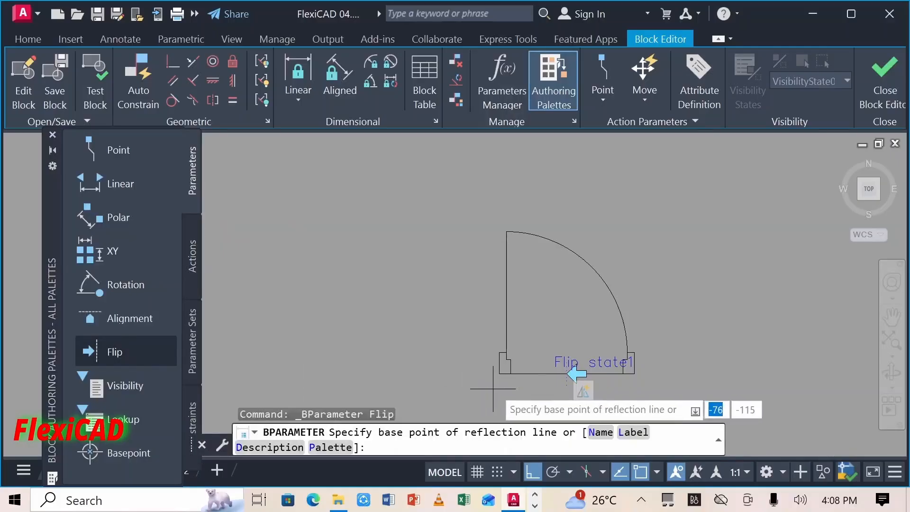
pyautogui.scroll(4, 492, 389)
pyautogui.scroll(4, 502, 384)
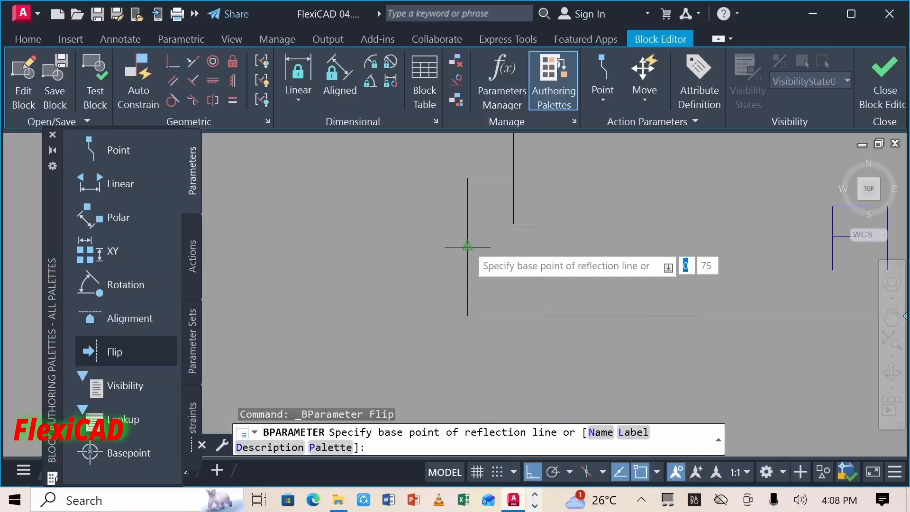
pyautogui.click(467, 249)
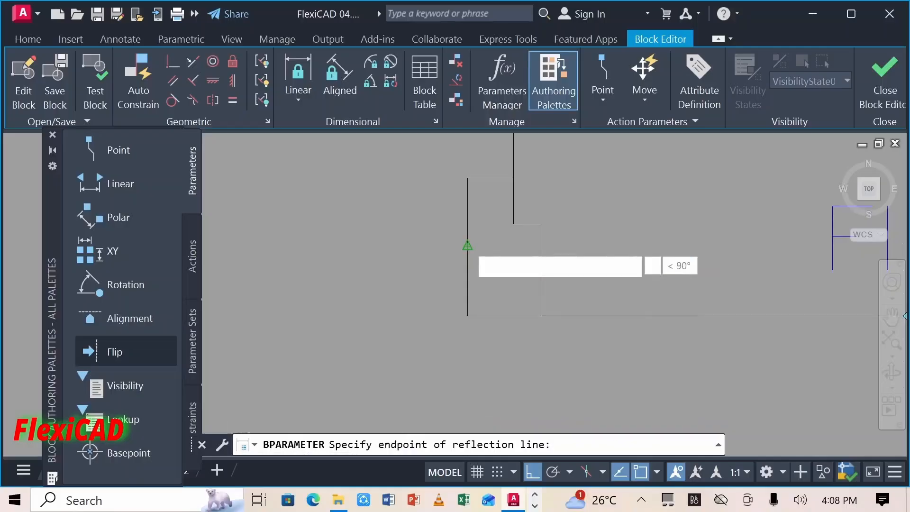
pyautogui.click(501, 246)
pyautogui.click(418, 245)
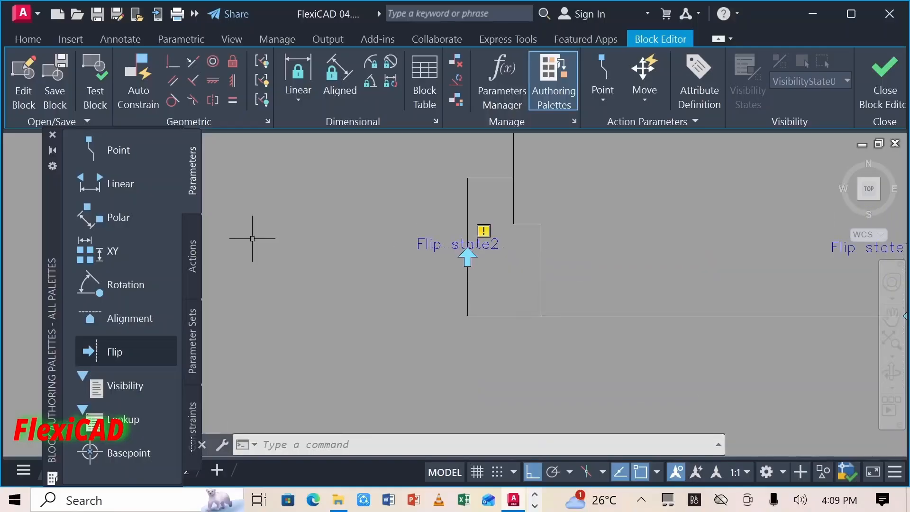
# Assign a Flip action to the horizontal-axis Flip parameter, covering the whole door and the first flip set
pyautogui.click(194, 260)
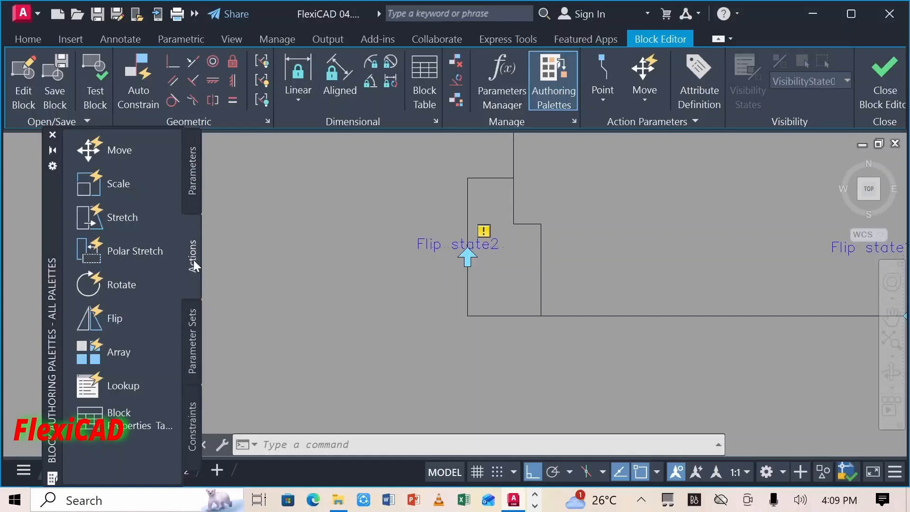
pyautogui.click(126, 316)
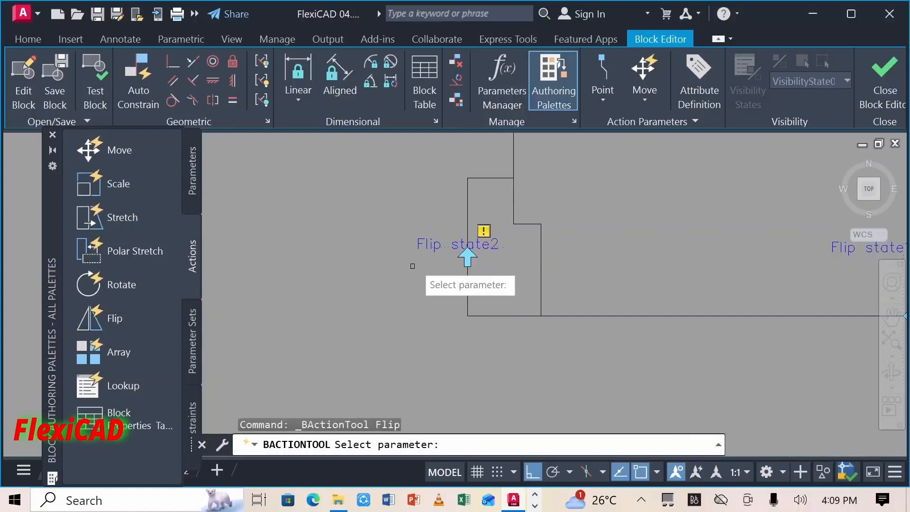
pyautogui.click(455, 251)
pyautogui.click(703, 382)
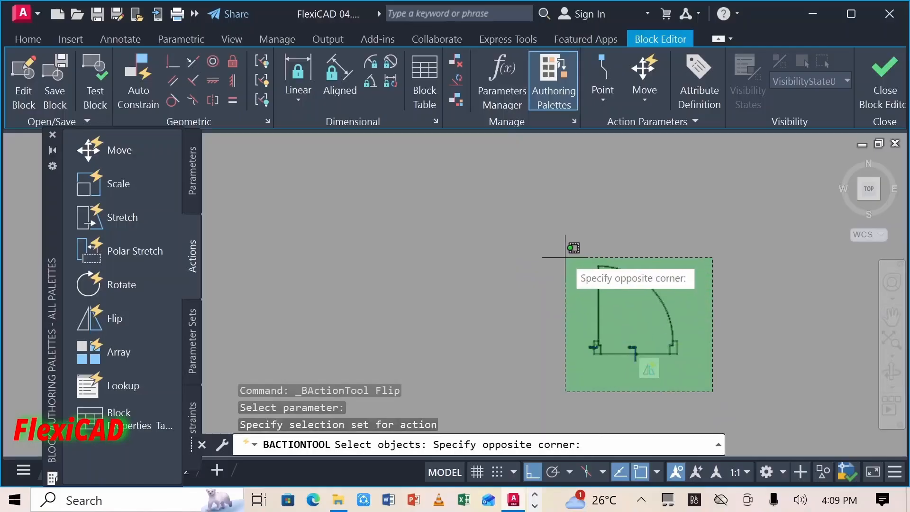
pyautogui.click(565, 251)
# Delete the horizontal guide line between the lower jamb corners from the block
pyautogui.scroll(2, 739, 364)
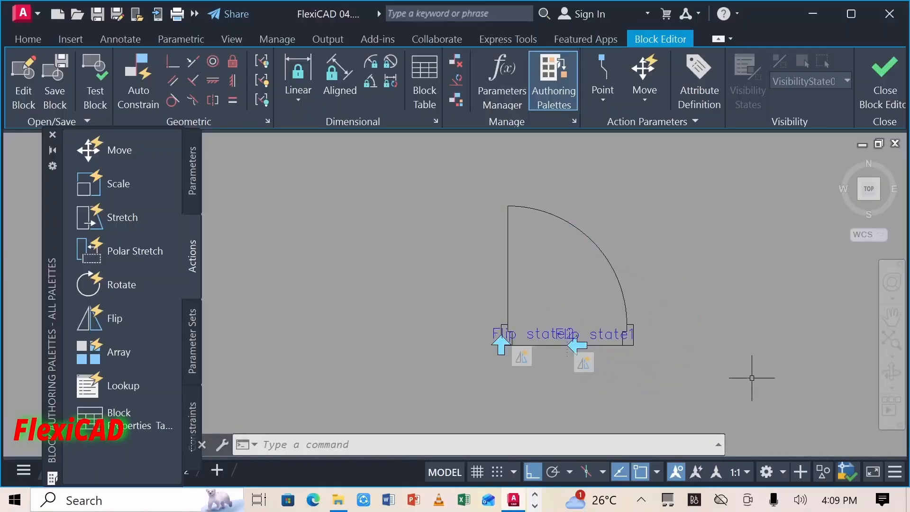
pyautogui.scroll(4, 710, 379)
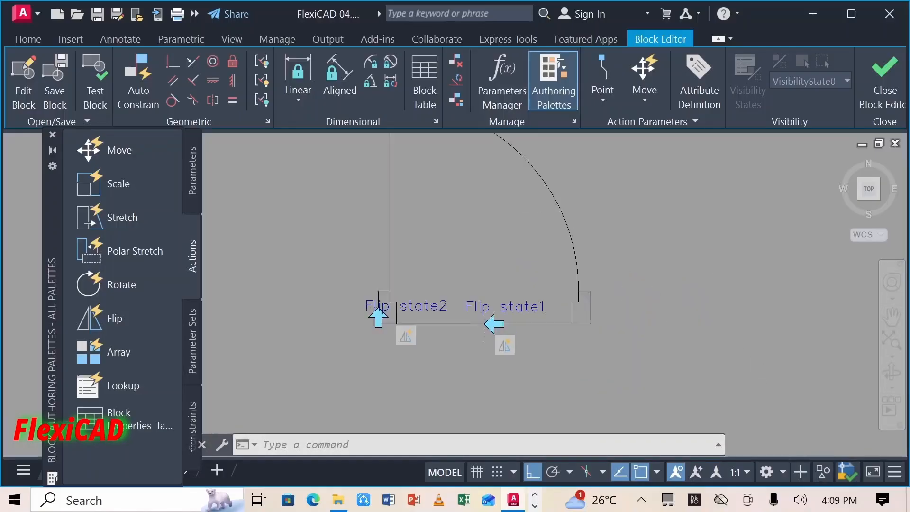
pyautogui.click(252, 235)
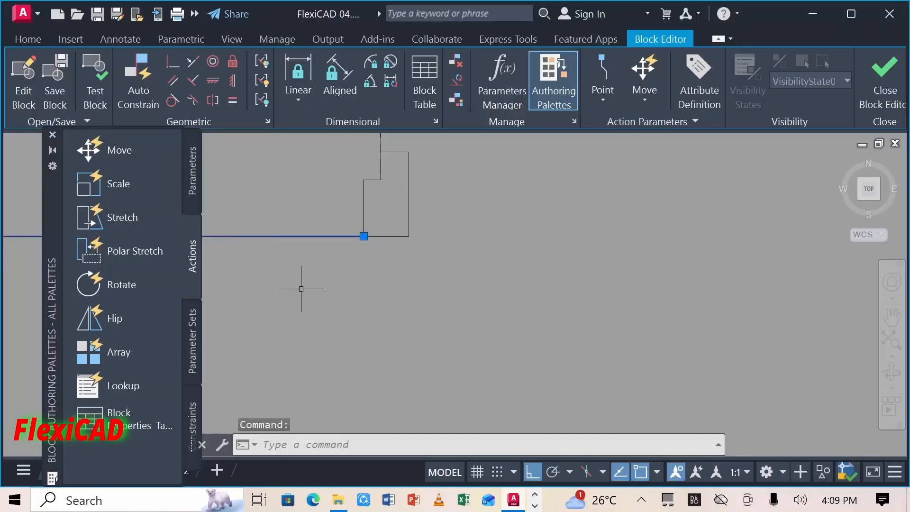
pyautogui.press('Delete')
pyautogui.scroll(-4, 301, 288)
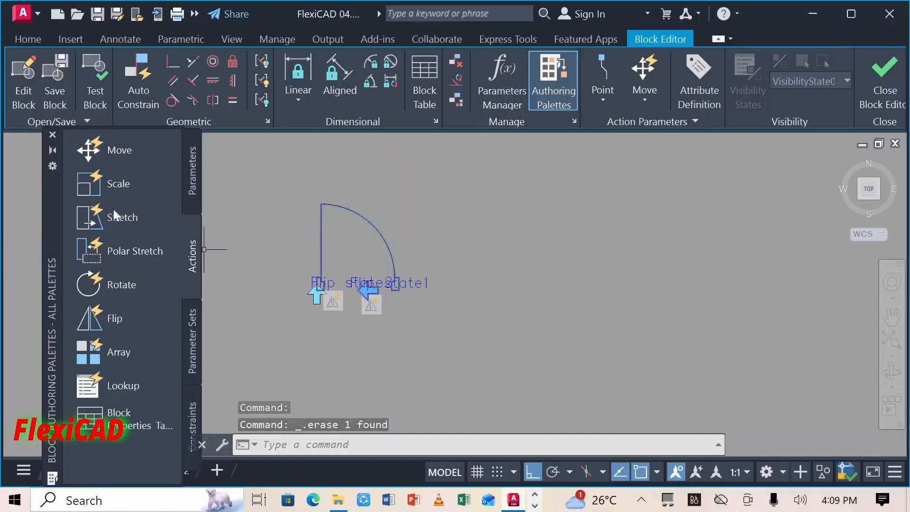
# Save the block definition and close the Block Editor
pyautogui.click(52, 73)
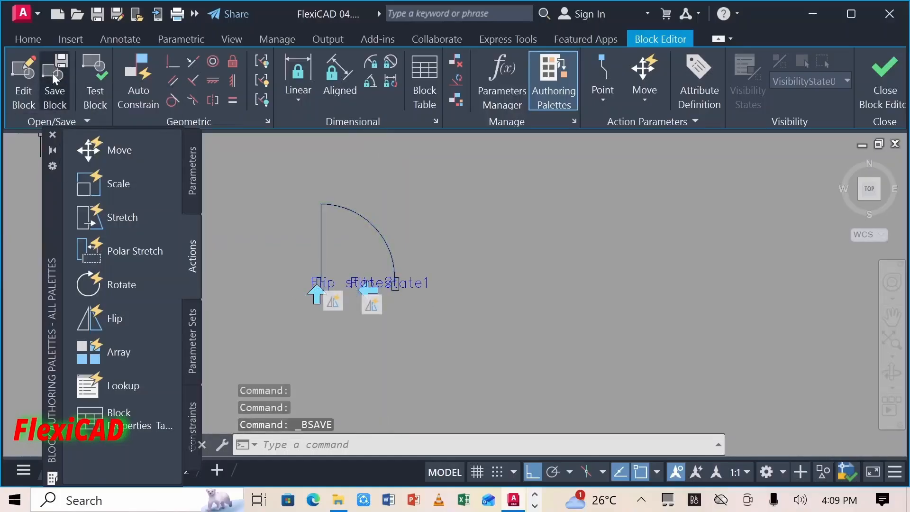
pyautogui.click(879, 76)
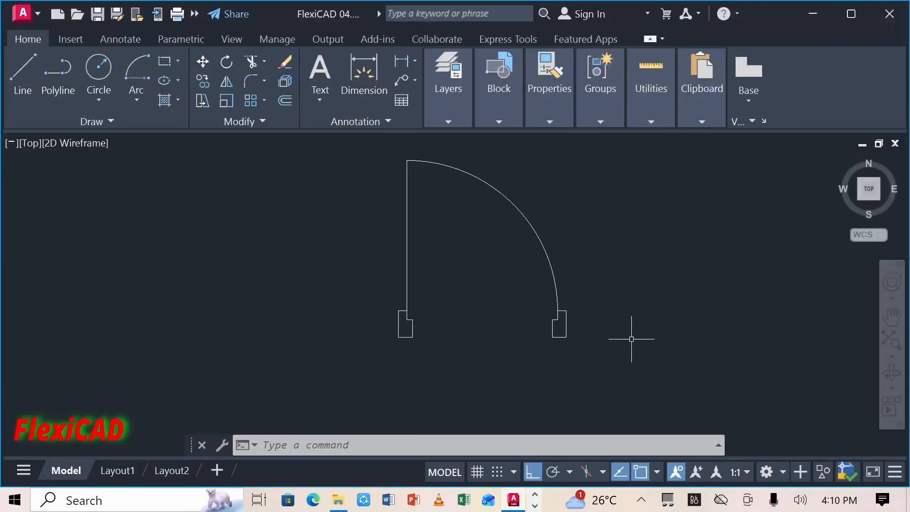
# Test both flip grips of the door block, mirroring it sideways and back, and vertically and back, and deselect it
pyautogui.click(565, 336)
pyautogui.click(482, 337)
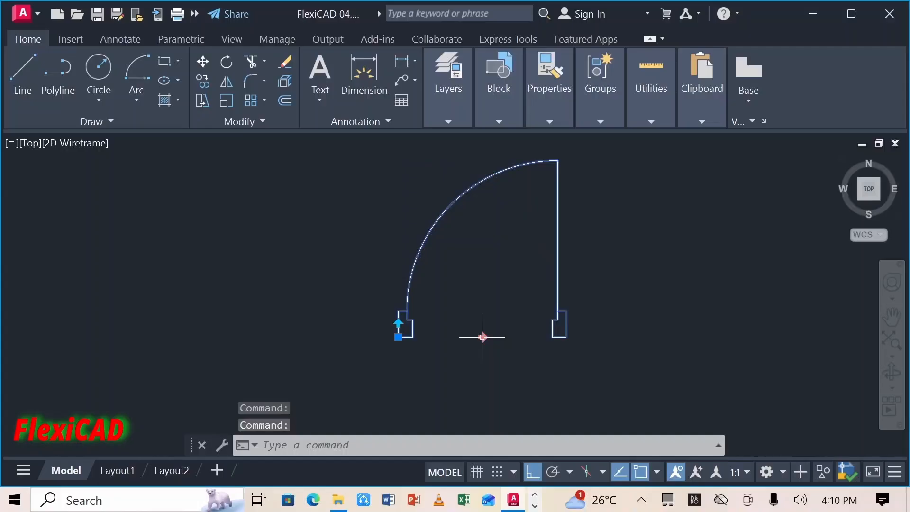
pyautogui.click(483, 337)
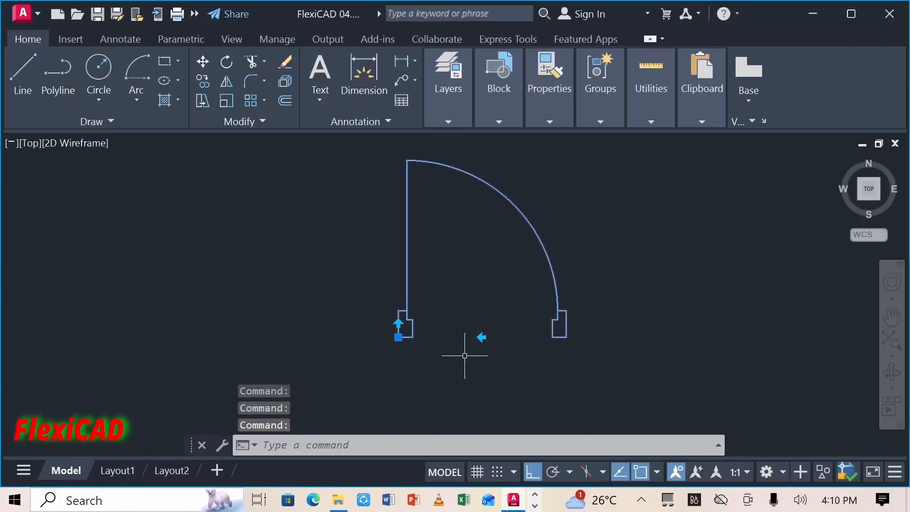
pyautogui.click(398, 323)
pyautogui.click(398, 323)
pyautogui.press('Escape')
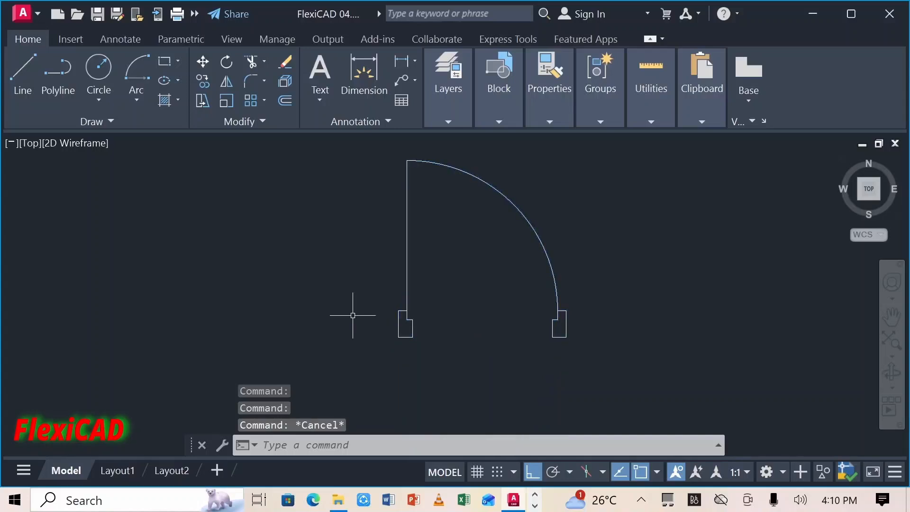
# Make the door layer current
pyautogui.click(445, 96)
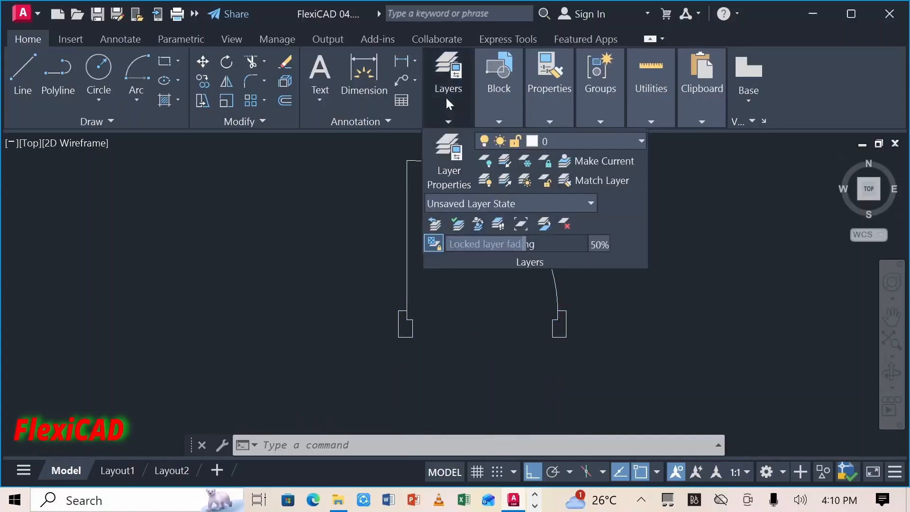
pyautogui.click(640, 141)
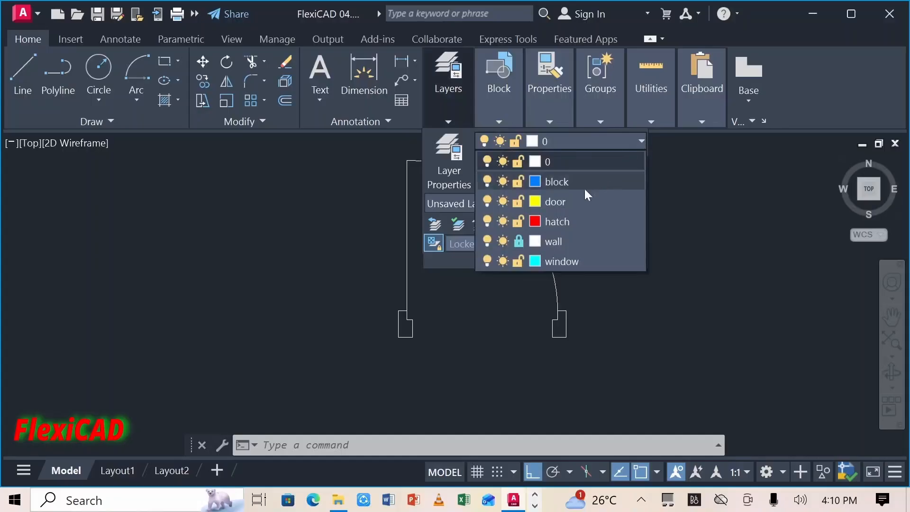
pyautogui.click(553, 203)
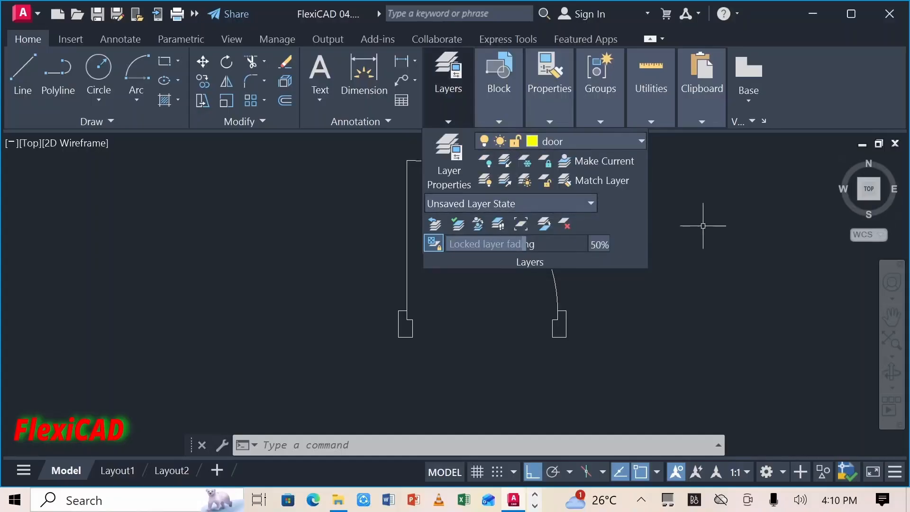
# Insert the DOOR block into the floor plan, at the lower wall corner of the leftmost interior door opening
pyautogui.click(501, 88)
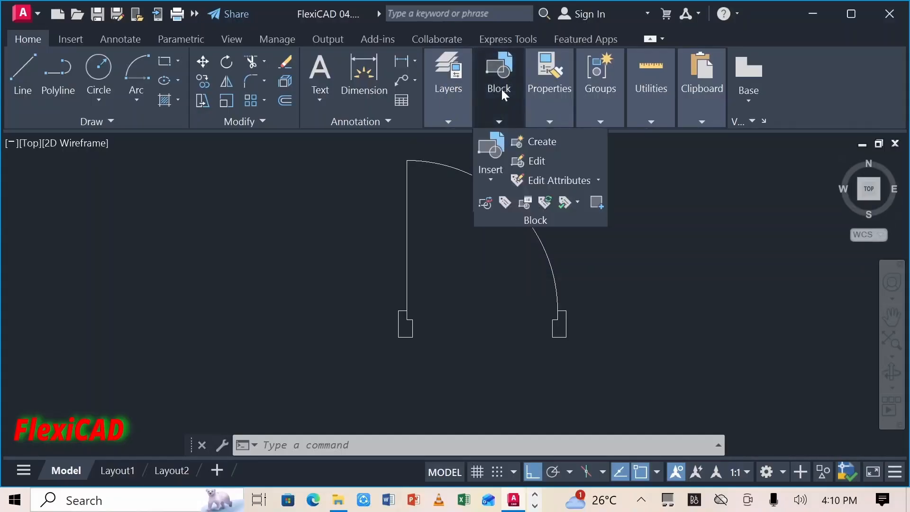
pyautogui.click(493, 149)
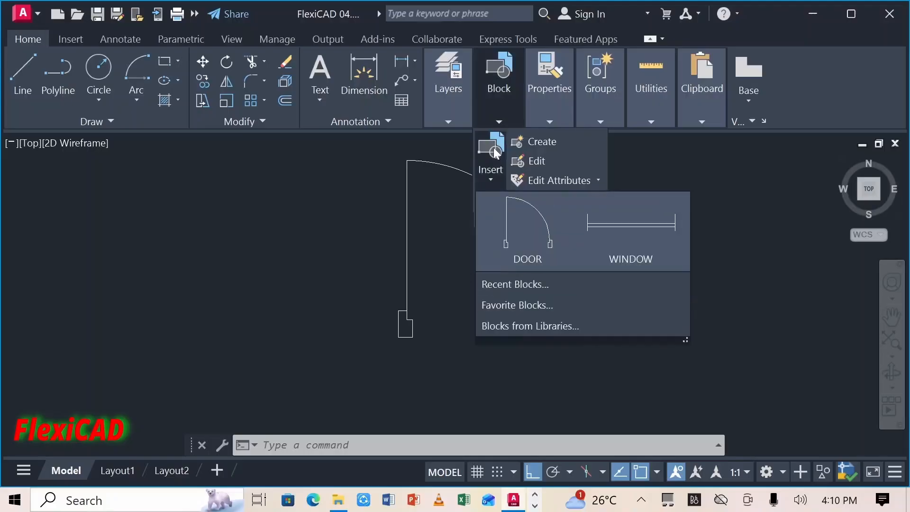
pyautogui.click(522, 216)
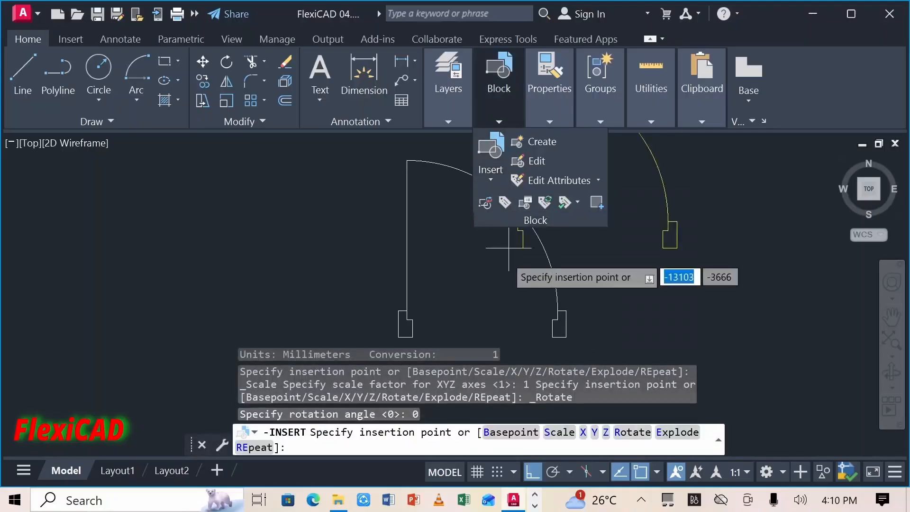
pyautogui.scroll(-8, 417, 266)
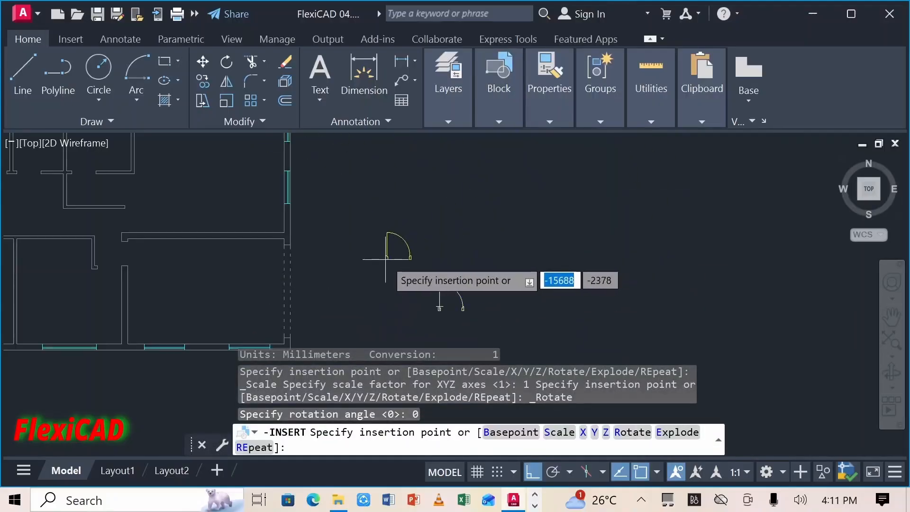
pyautogui.scroll(-5, 374, 256)
pyautogui.scroll(5, 159, 205)
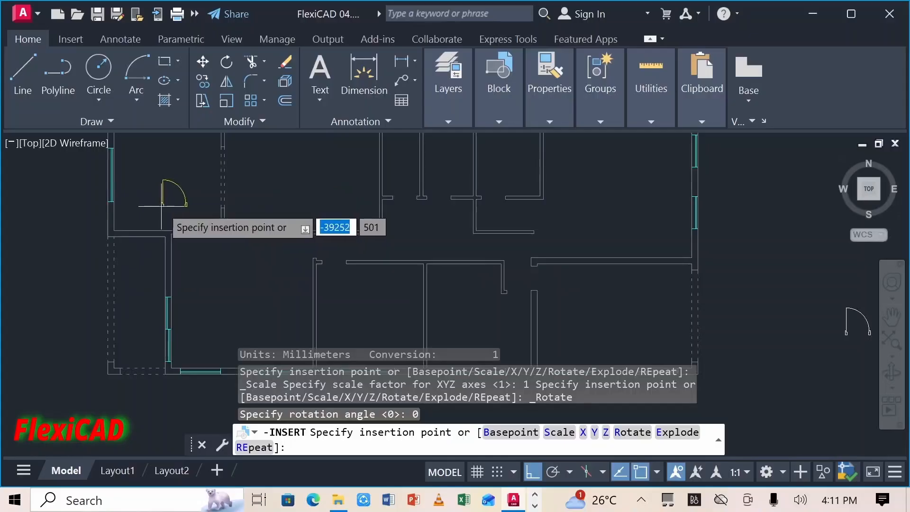
pyautogui.scroll(3, 161, 207)
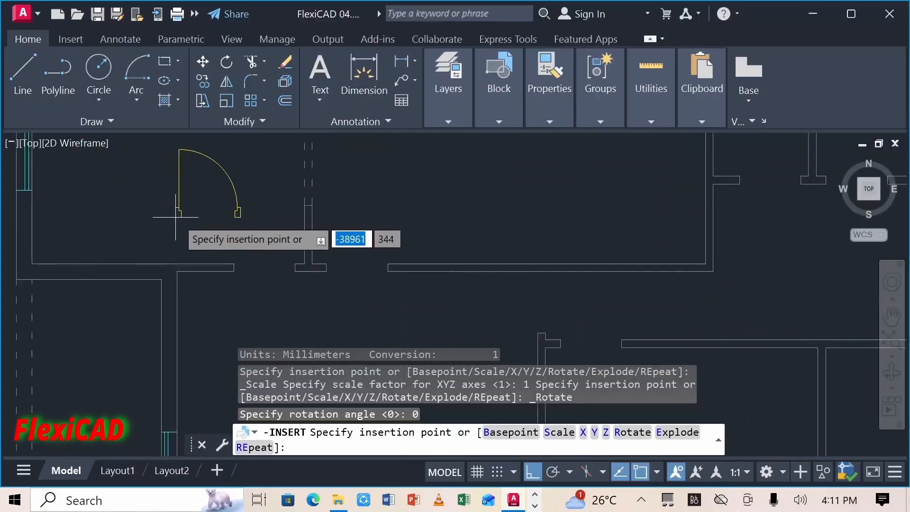
pyautogui.scroll(4, 233, 284)
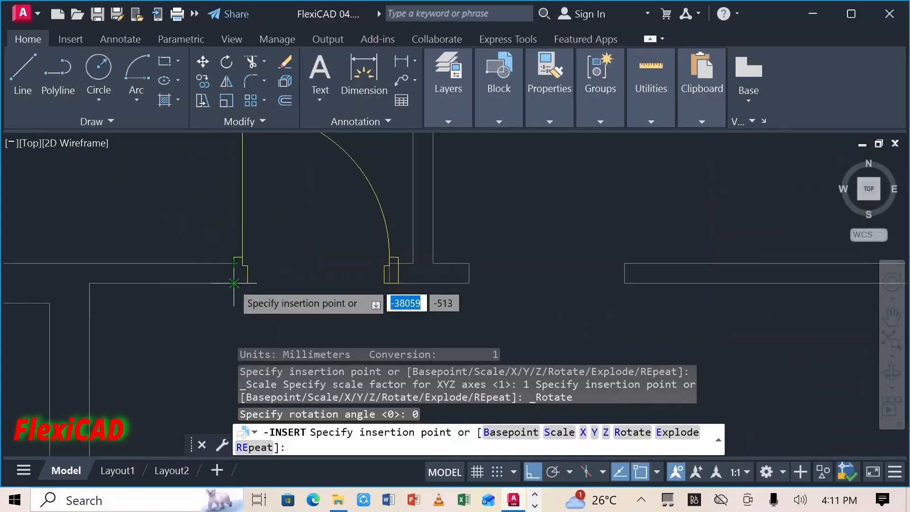
pyautogui.click(233, 283)
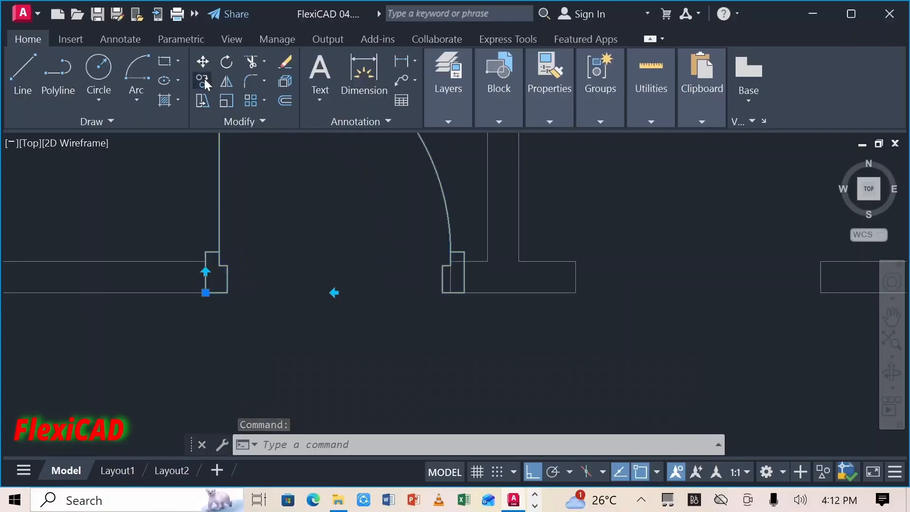
# Copy the inserted door from its lower jamb corner to the opening on the other side of the partition wall
pyautogui.click(205, 84)
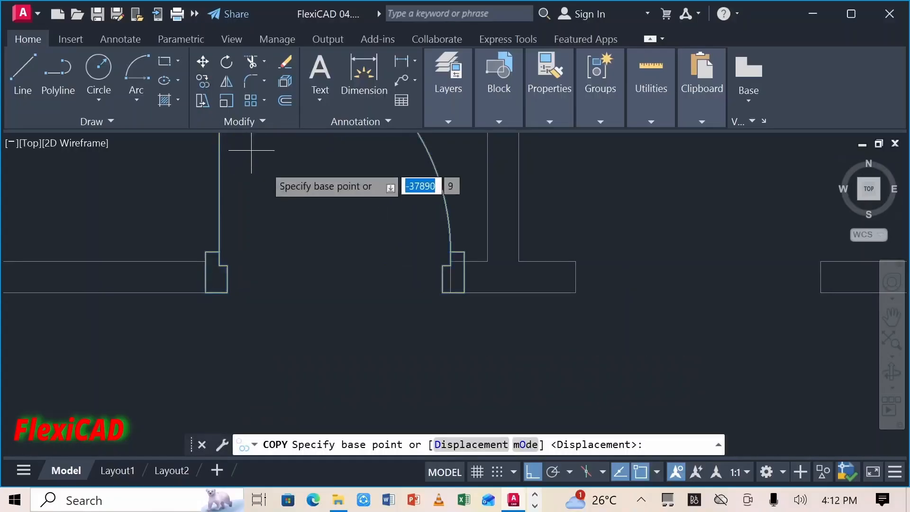
pyautogui.scroll(-2, 251, 248)
pyautogui.click(252, 248)
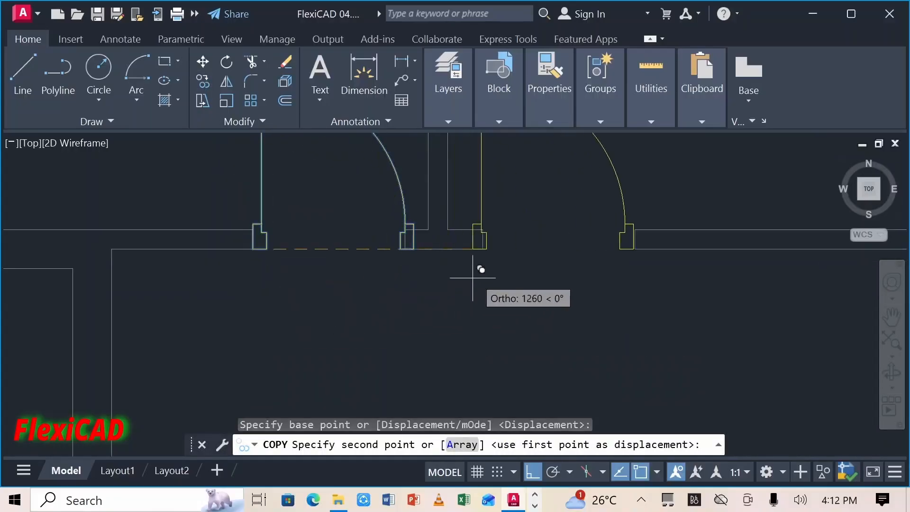
pyautogui.click(482, 249)
# Turn Ortho off and copy the door to the three openings of the small upper rooms, at their lower wall corners
pyautogui.scroll(-6, 521, 242)
pyautogui.press('F8')
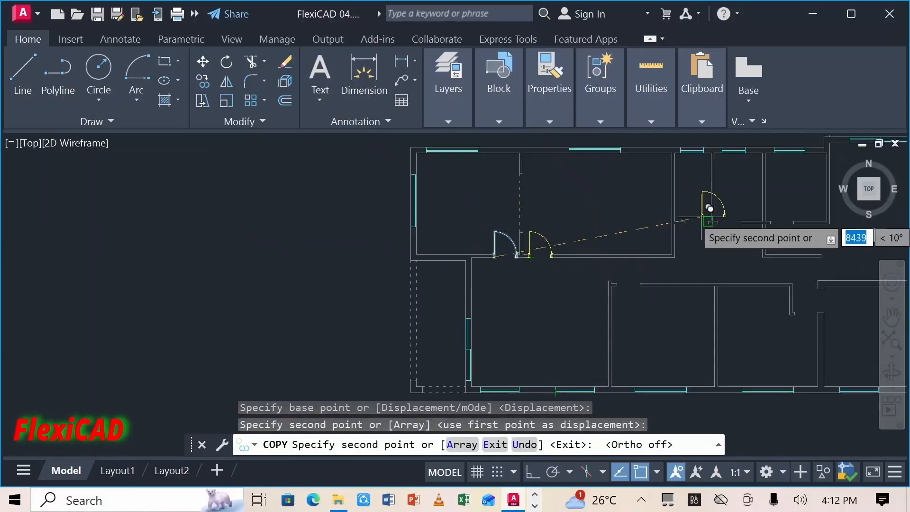
pyautogui.scroll(2, 704, 207)
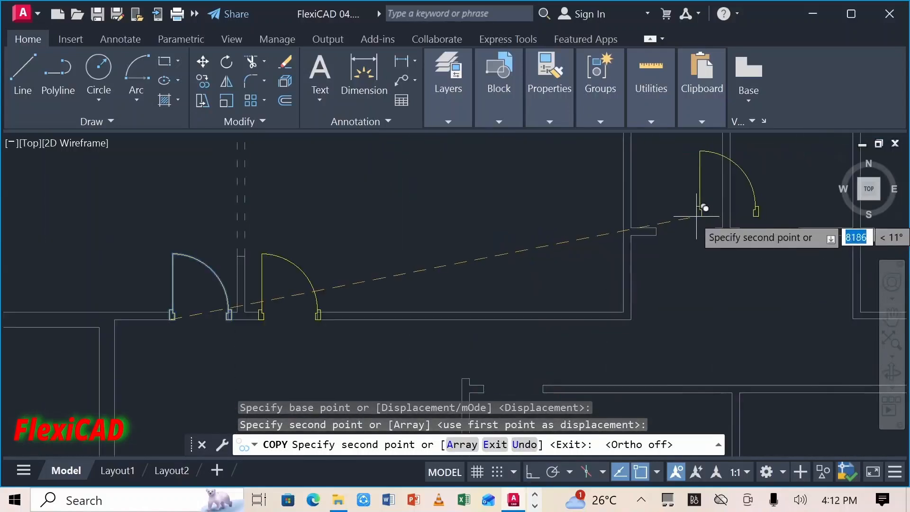
pyautogui.click(655, 235)
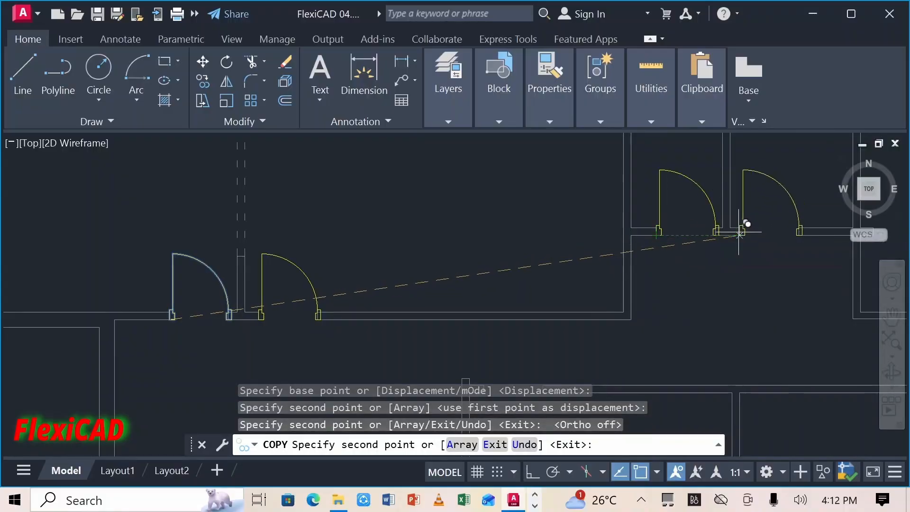
pyautogui.click(718, 233)
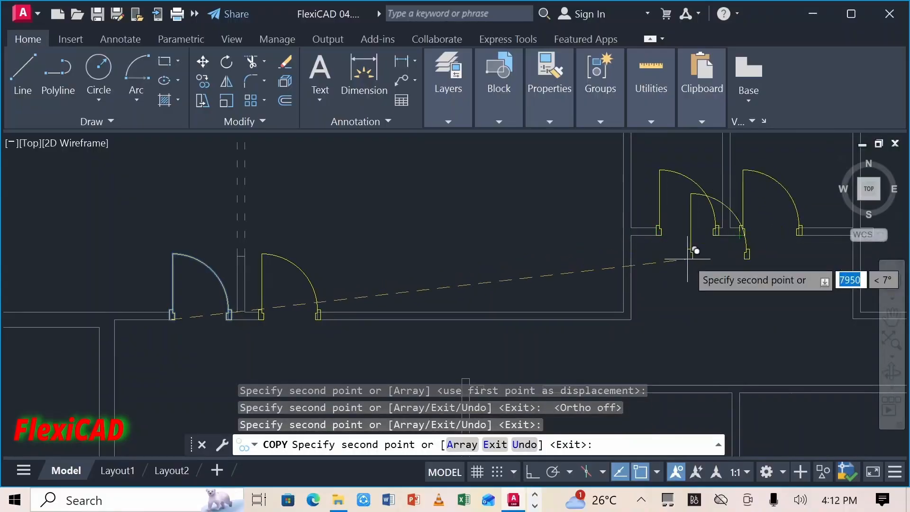
pyautogui.scroll(-4, 663, 251)
pyautogui.scroll(4, 790, 253)
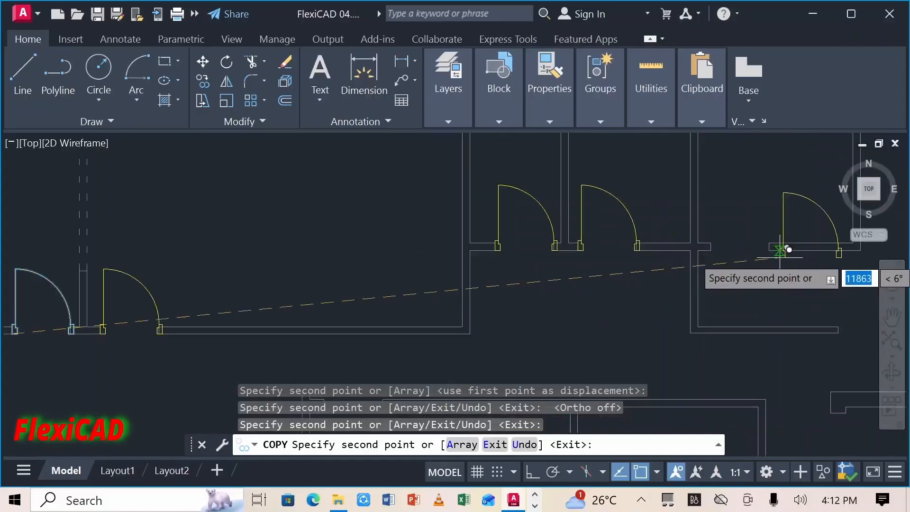
pyautogui.click(713, 247)
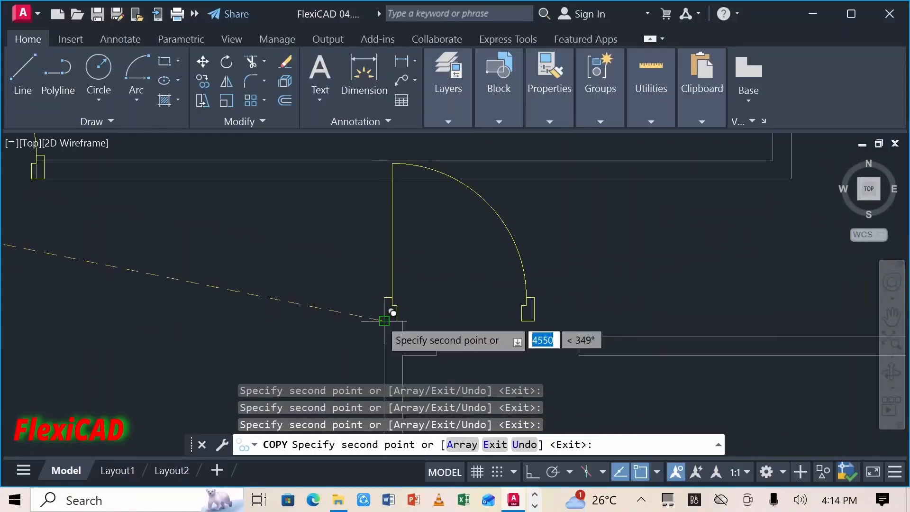
# Place further door copies at the lower corridor wall corner and at the end of the horizontal corridor wall, and end copying
pyautogui.click(385, 319)
pyautogui.moveTo(384, 320); pyautogui.dragTo(296, 234, button='middle')
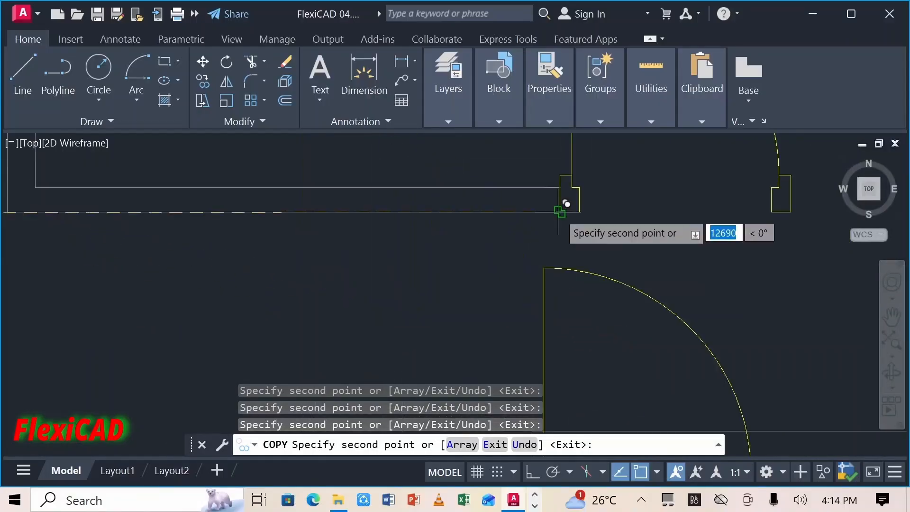
pyautogui.click(558, 212)
pyautogui.press('Escape')
# Rotate the door at the end of the horizontal corridor wall 270° about its lower jamb corner, with Ortho on
pyautogui.scroll(-6, 477, 251)
pyautogui.click(548, 218)
pyautogui.write('RO')
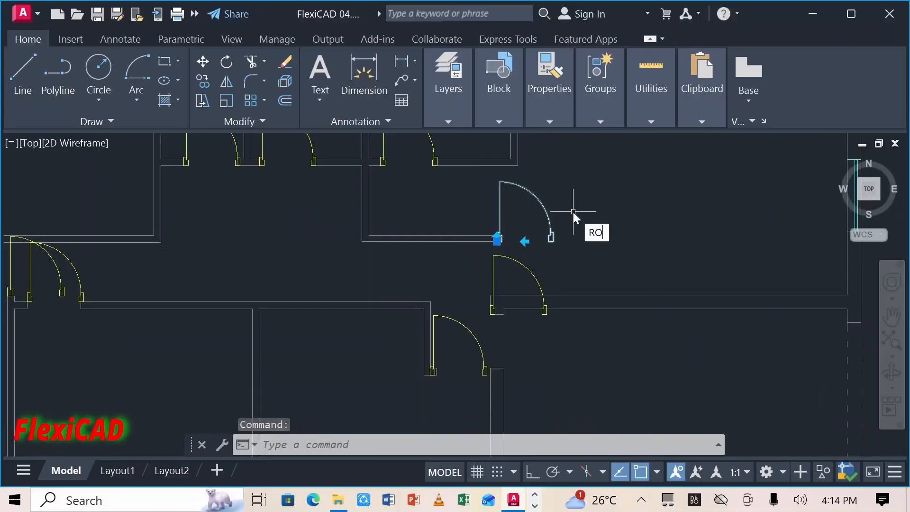
pyautogui.press('Return')
pyautogui.scroll(7, 495, 250)
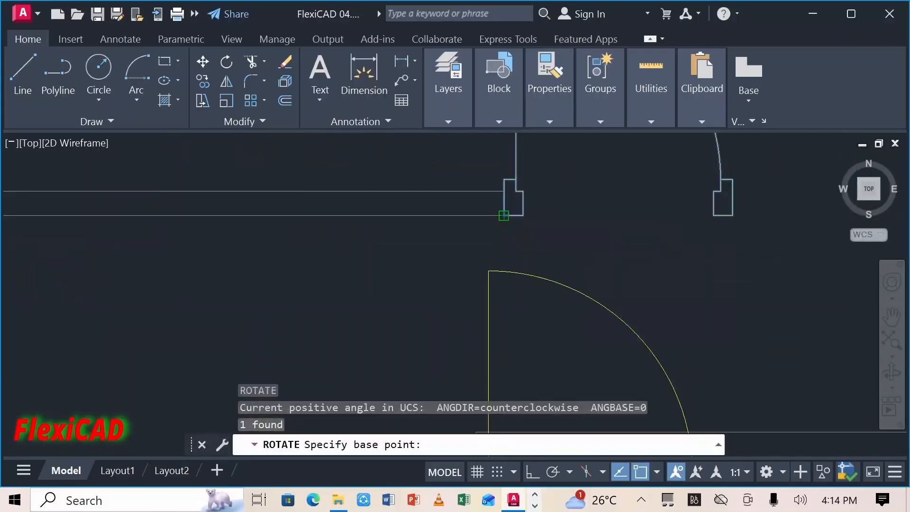
pyautogui.click(504, 215)
pyautogui.scroll(-5, 340, 245)
pyautogui.press('F8')
pyautogui.click(424, 283)
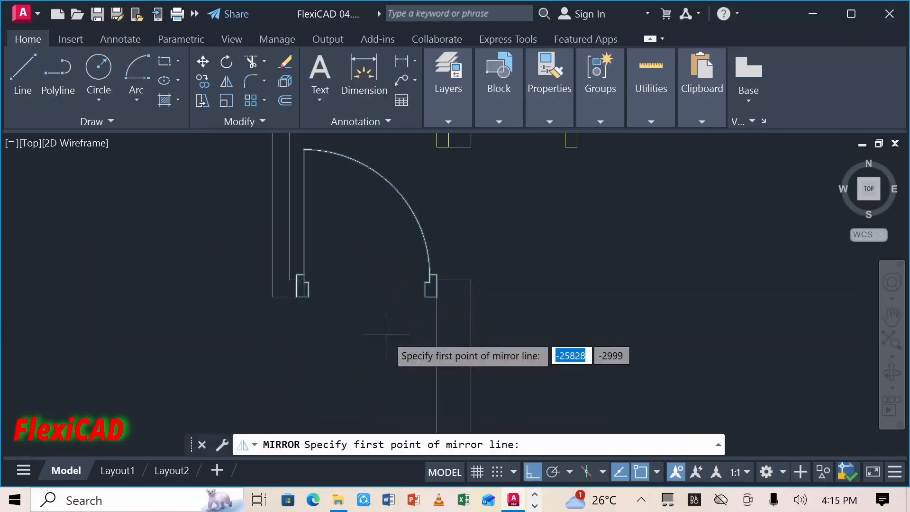
# Mirror the door between the short wall end and the vertical wall across a horizontal line through its lower jamb corner
pyautogui.scroll(2, 416, 319)
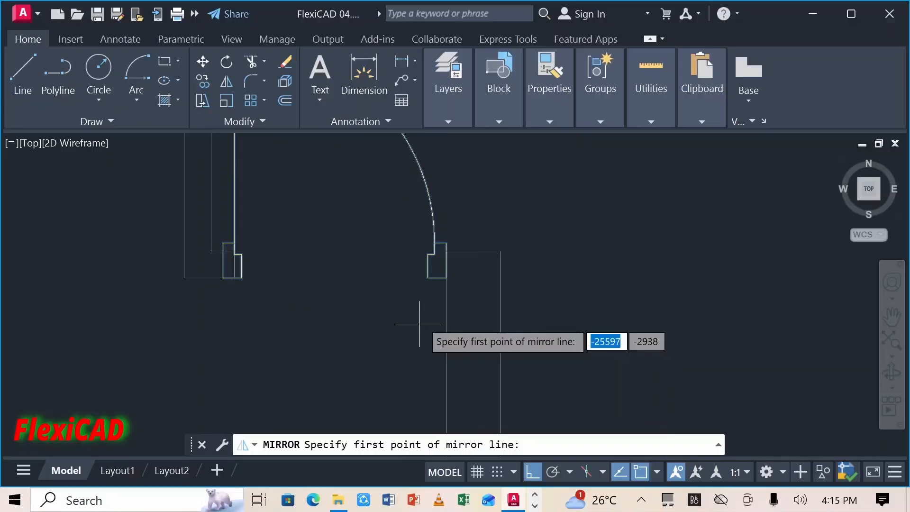
pyautogui.click(446, 278)
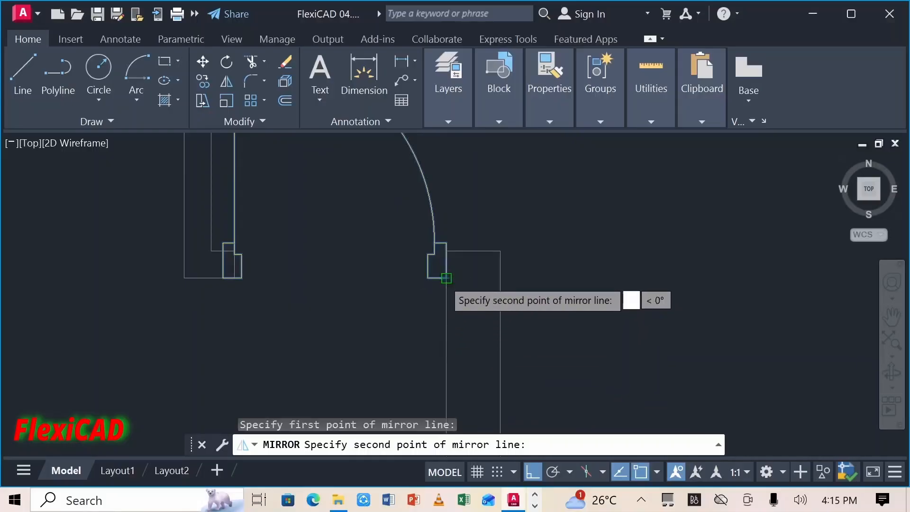
pyautogui.click(342, 279)
pyautogui.press('Return')
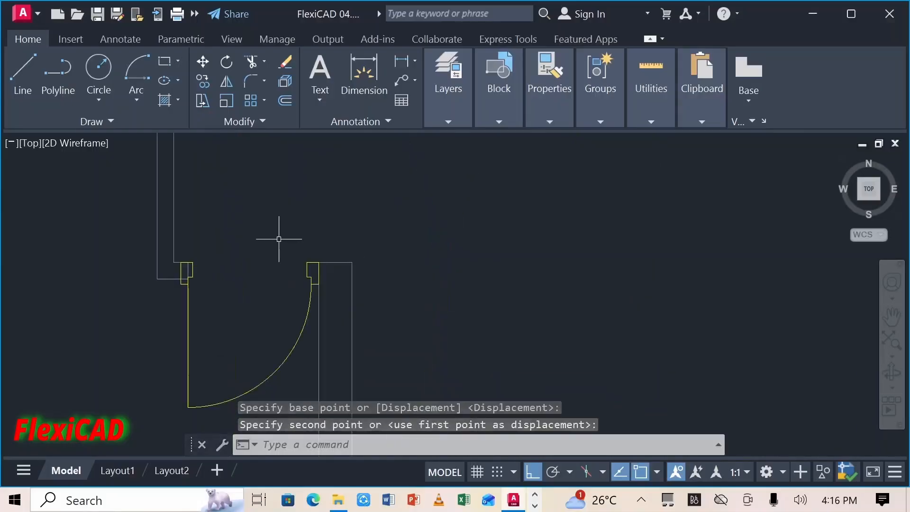
# Rotate the upright door just below the rotated one 270° about its lower jamb corner at the wall corner
pyautogui.scroll(-3, 434, 222)
pyautogui.click(411, 229)
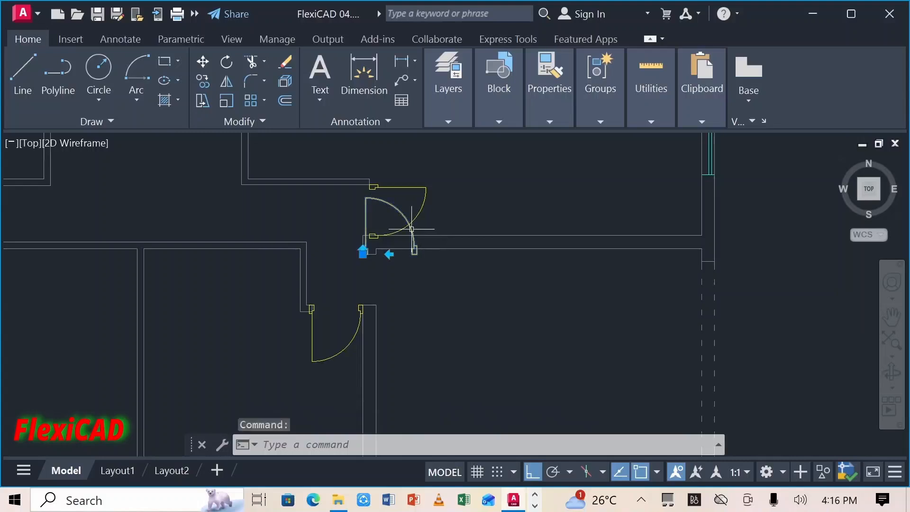
pyautogui.write('RO')
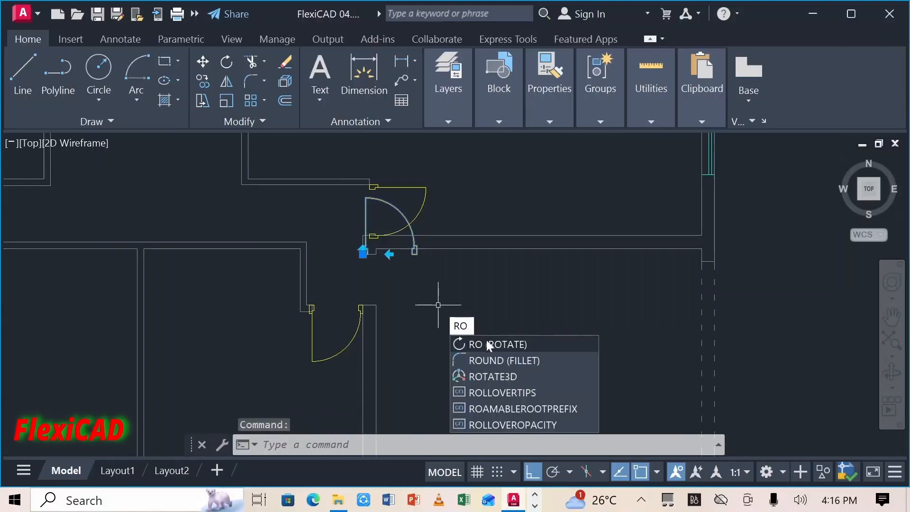
pyautogui.press('Return')
pyautogui.scroll(3, 350, 243)
pyautogui.click(349, 239)
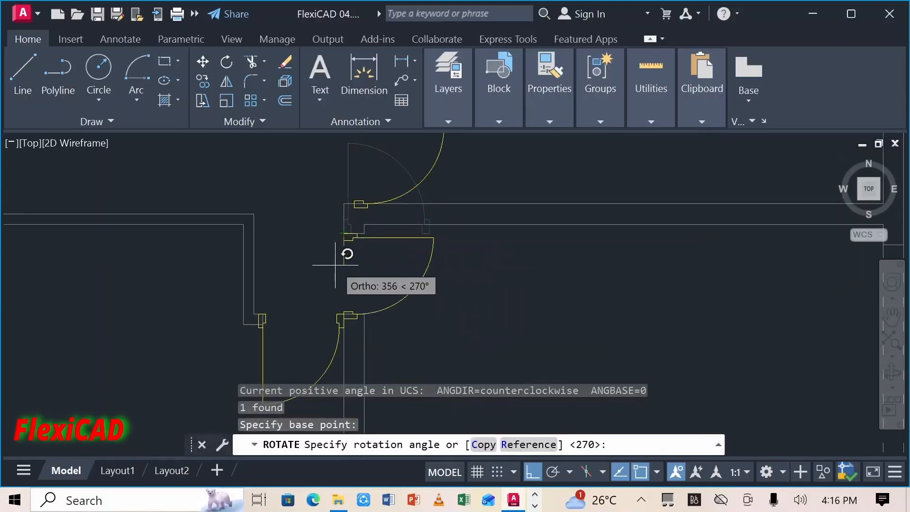
pyautogui.click(334, 258)
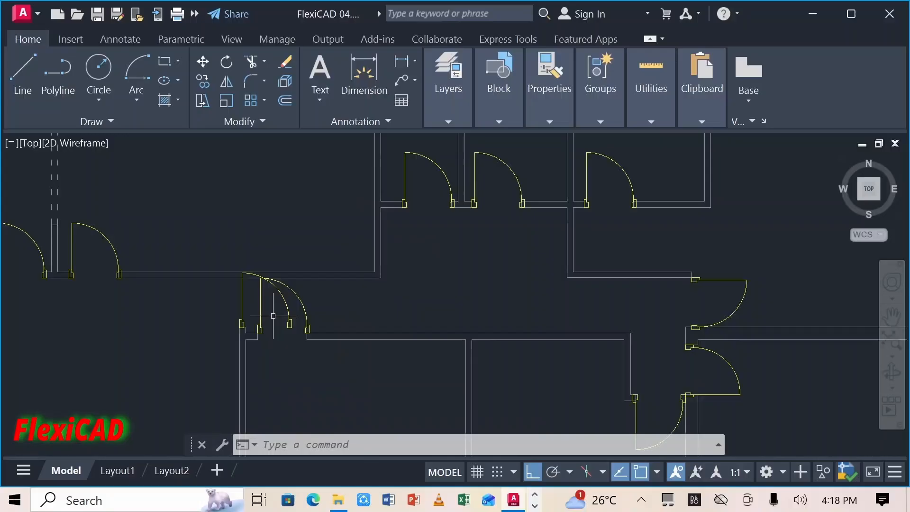
# Flip the door in the horizontal wall at the corridor's left end vertically and sideways, so it swings into the lower room
pyautogui.scroll(3, 246, 336)
pyautogui.click(246, 337)
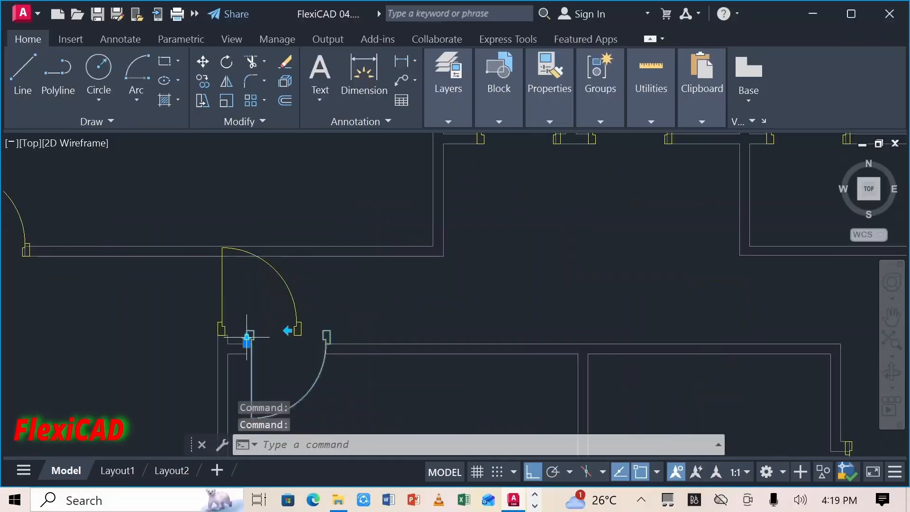
pyautogui.click(167, 223)
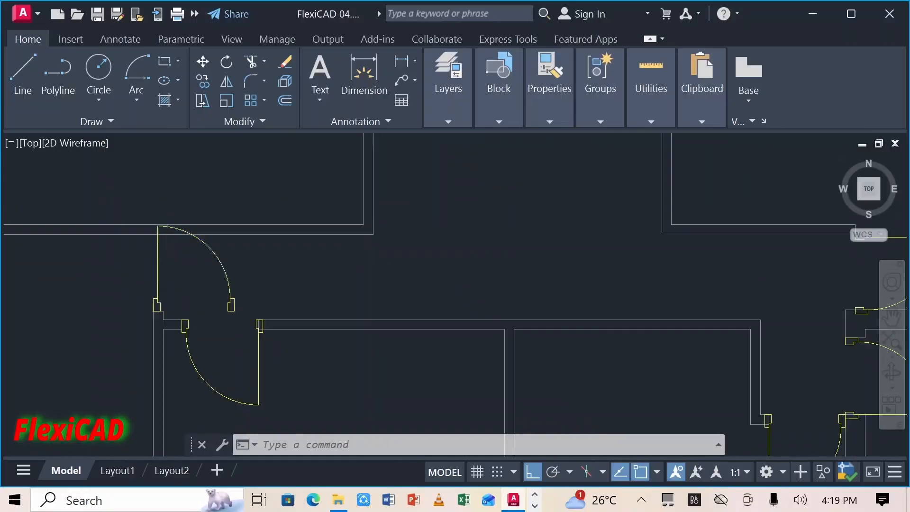
# Rotate the upright door at the corridor's left end 90° about the lower outer corner of its hinge-side jamb
pyautogui.click(158, 286)
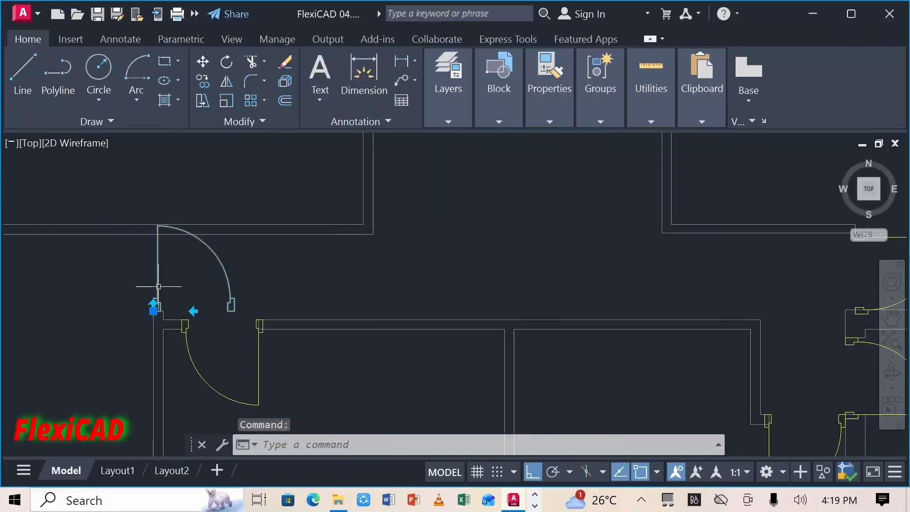
pyautogui.write('ro')
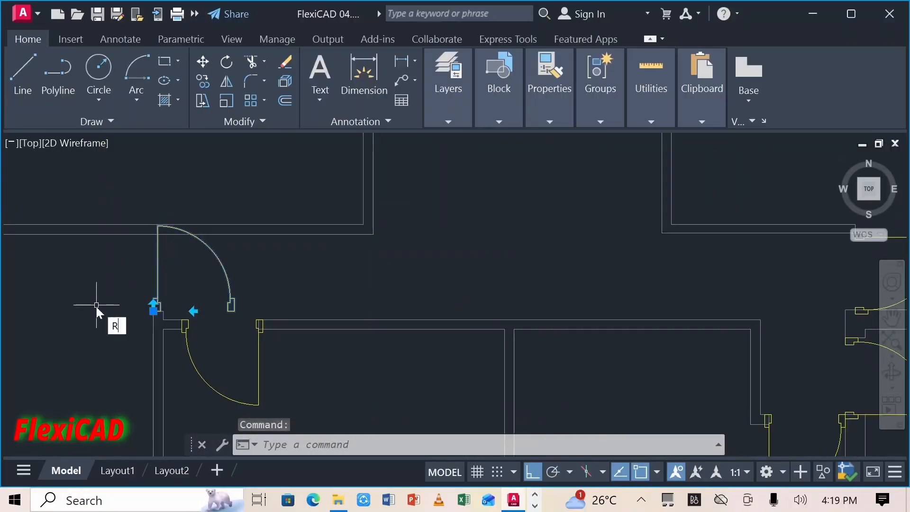
pyautogui.press('Return')
pyautogui.click(154, 309)
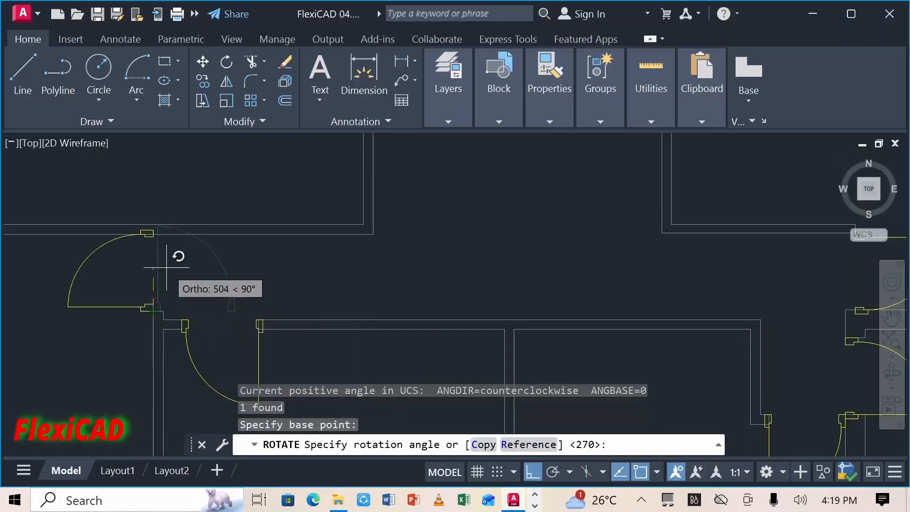
pyautogui.click(166, 267)
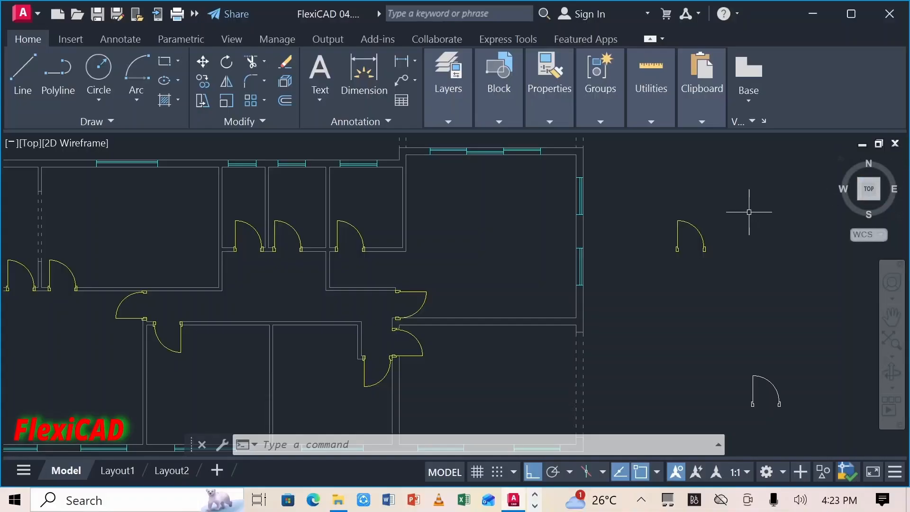
# Explode the spare yellow door block standing beside the floor plan into separate lines
pyautogui.scroll(6, 751, 203)
pyautogui.press('Escape')
pyautogui.press('Escape')
pyautogui.write('x')
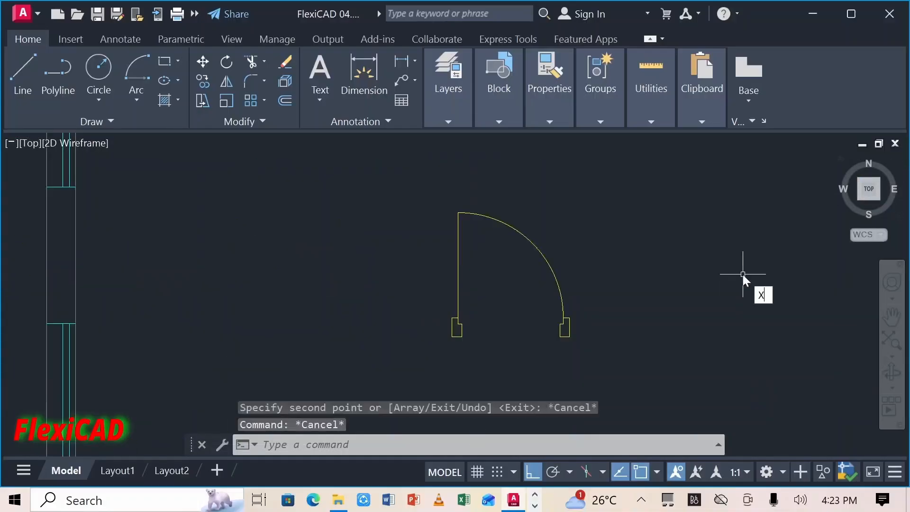
pyautogui.press('Return')
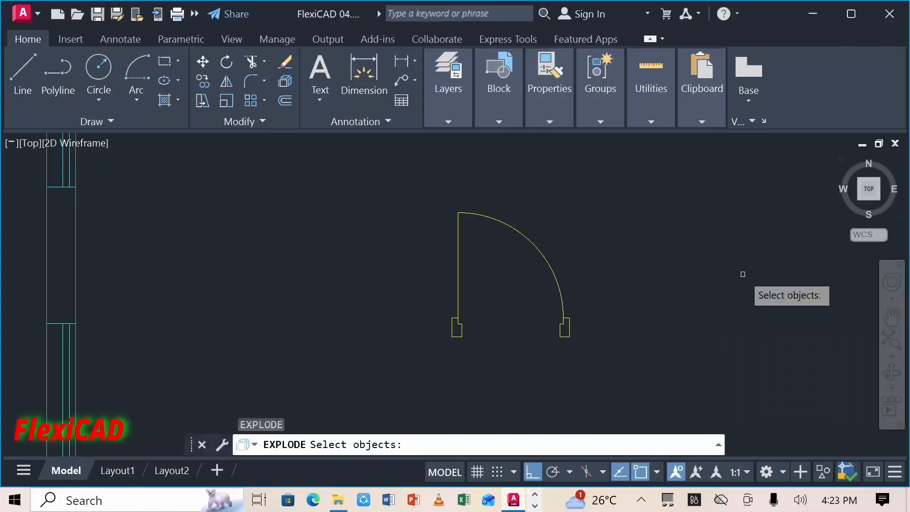
pyautogui.click(586, 346)
pyautogui.click(438, 205)
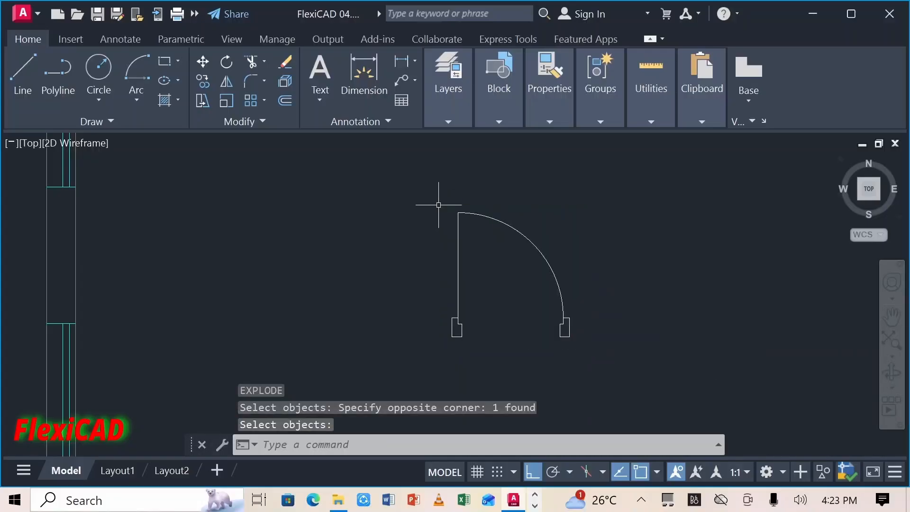
# Delete the latch-side jamb of the exploded door, keeping the leaf, the swing arc and the hinge-side jamb
pyautogui.scroll(4, 569, 334)
pyautogui.click(599, 351)
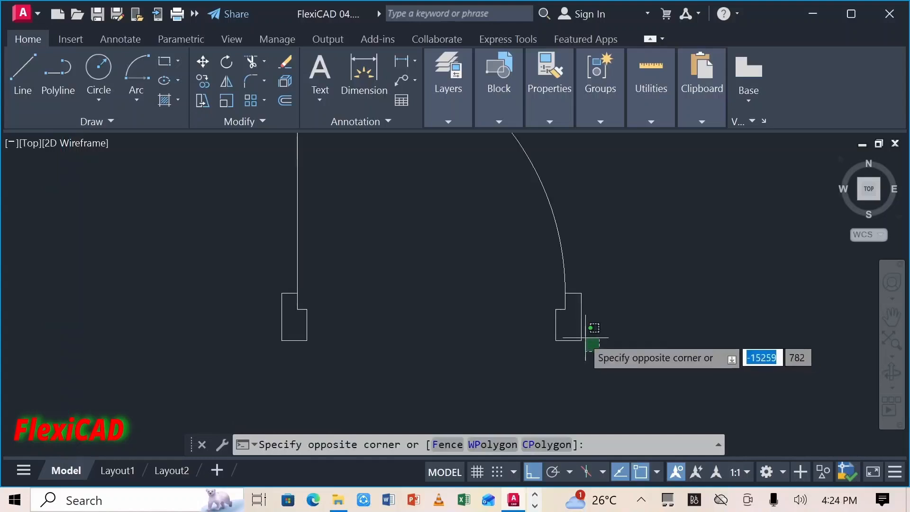
pyautogui.click(556, 318)
pyautogui.scroll(2, 572, 303)
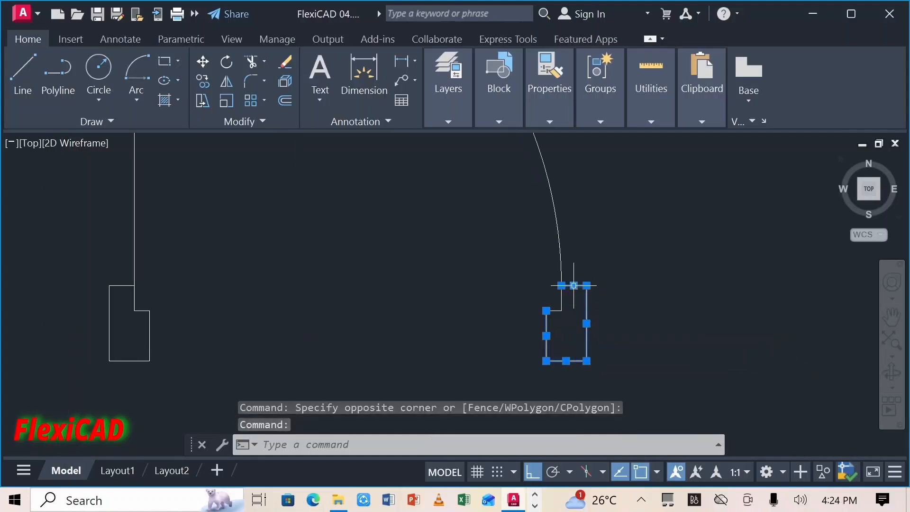
pyautogui.scroll(4, 560, 315)
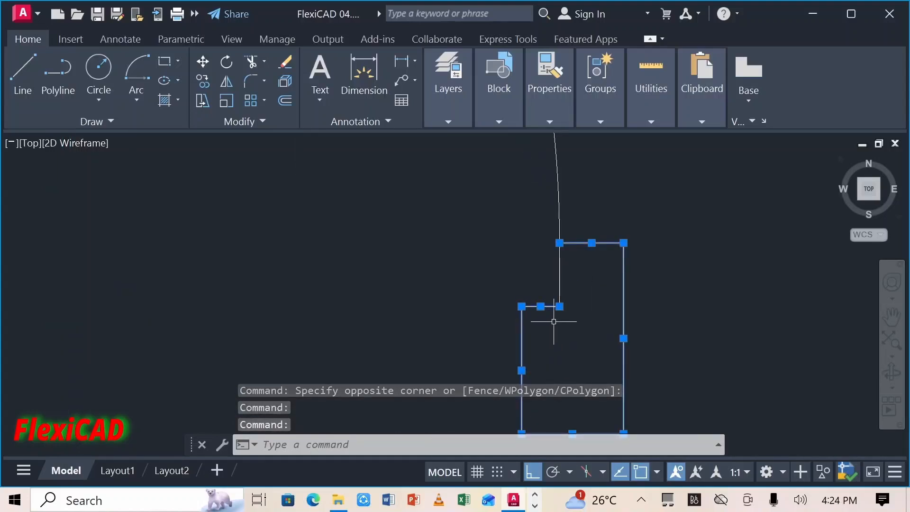
pyautogui.press('Delete')
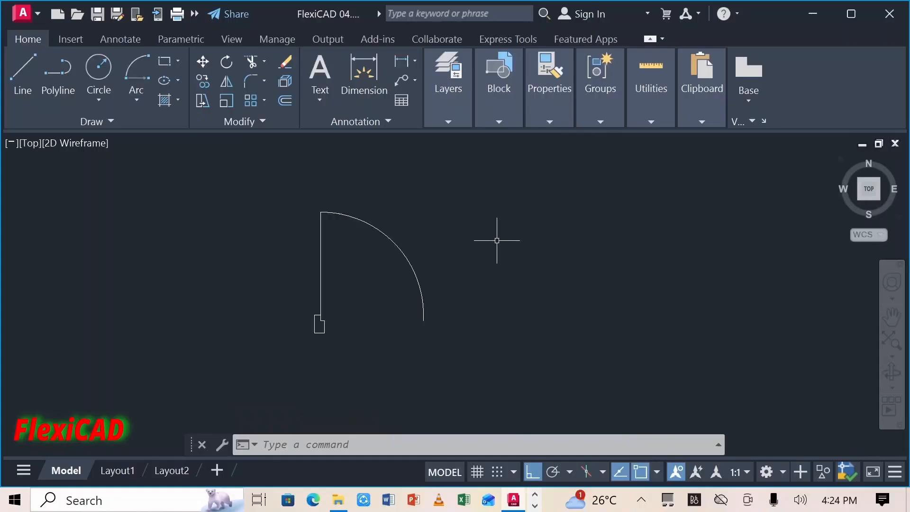
# Mirror the remaining door half across a vertical line through the arc's lower end, keeping the source objects
pyautogui.write('I')
pyautogui.press('Return')
pyautogui.click(467, 349)
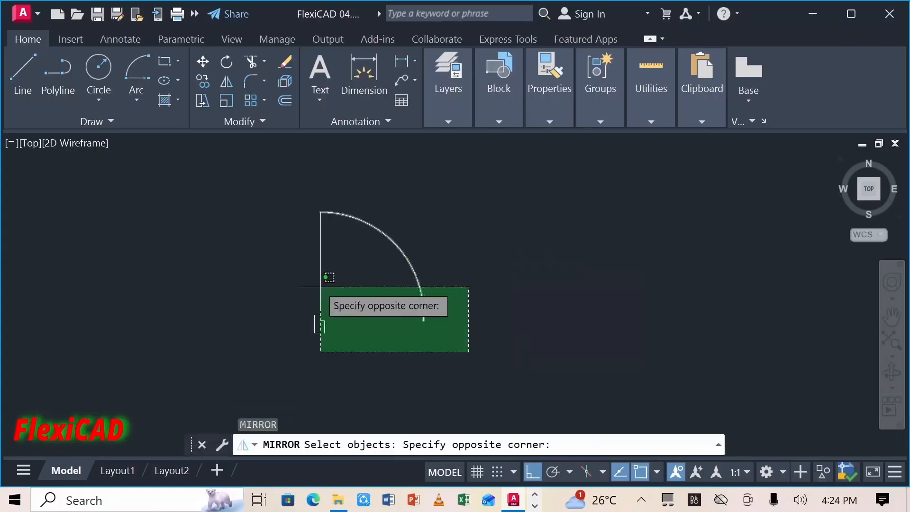
pyautogui.click(319, 284)
pyautogui.press('Return')
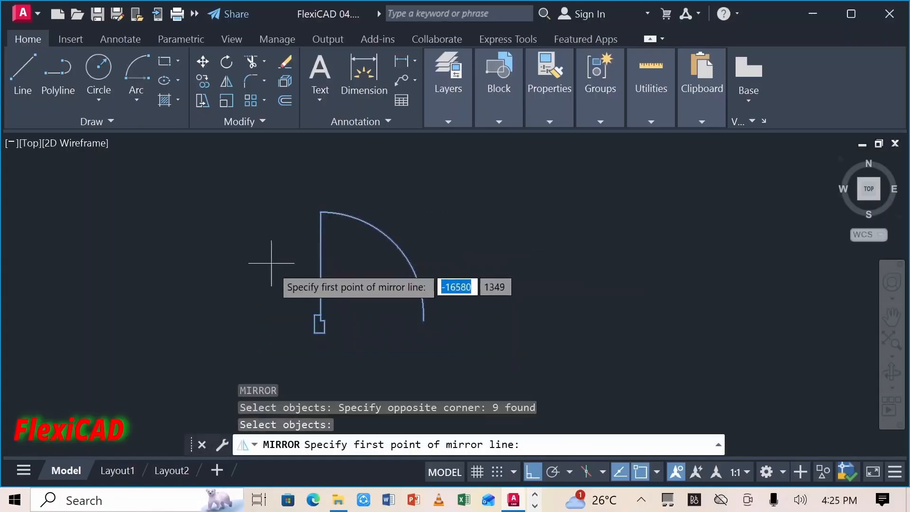
pyautogui.click(423, 320)
pyautogui.click(426, 204)
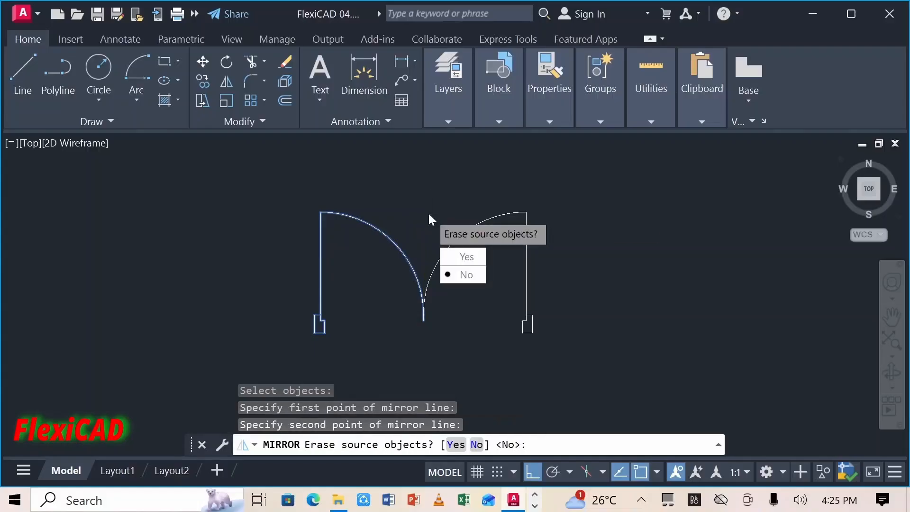
pyautogui.click(458, 274)
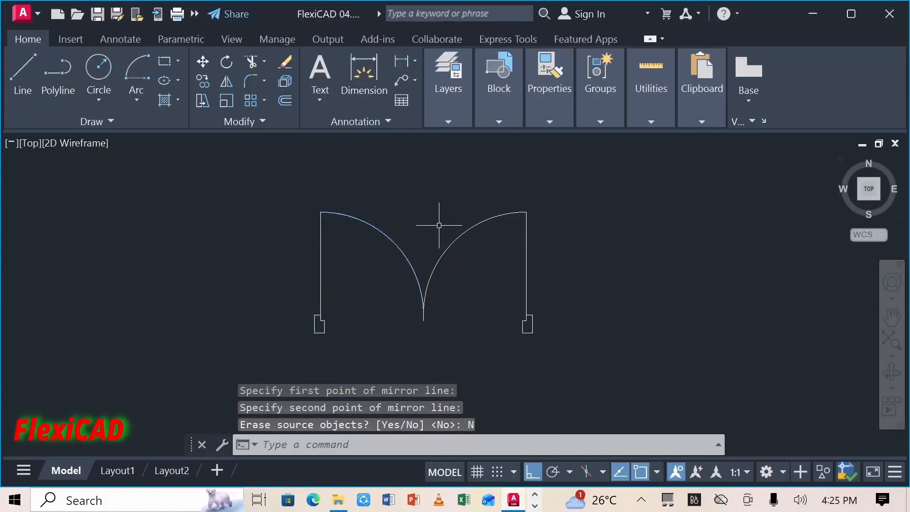
# Create a block named DOUBLE DOOR from both door halves, with its base point at the left jamb's lower outer corner
pyautogui.click(583, 372)
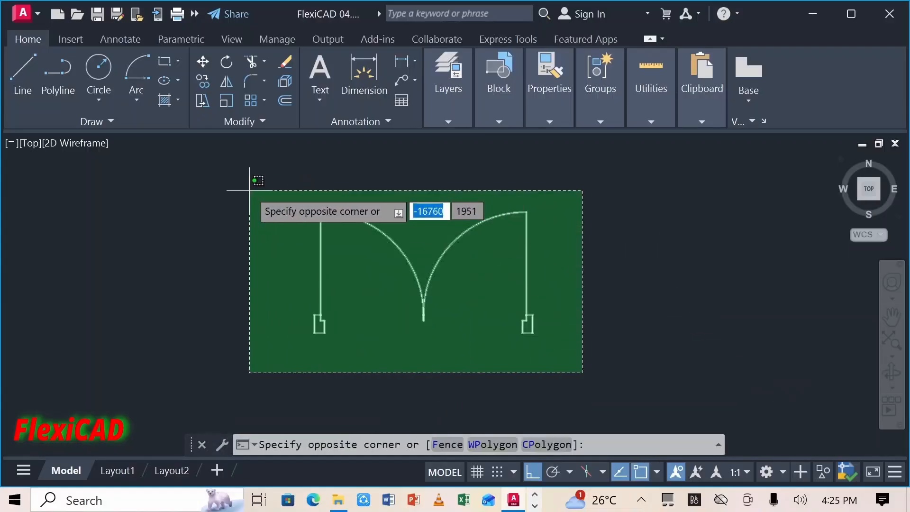
pyautogui.click(250, 190)
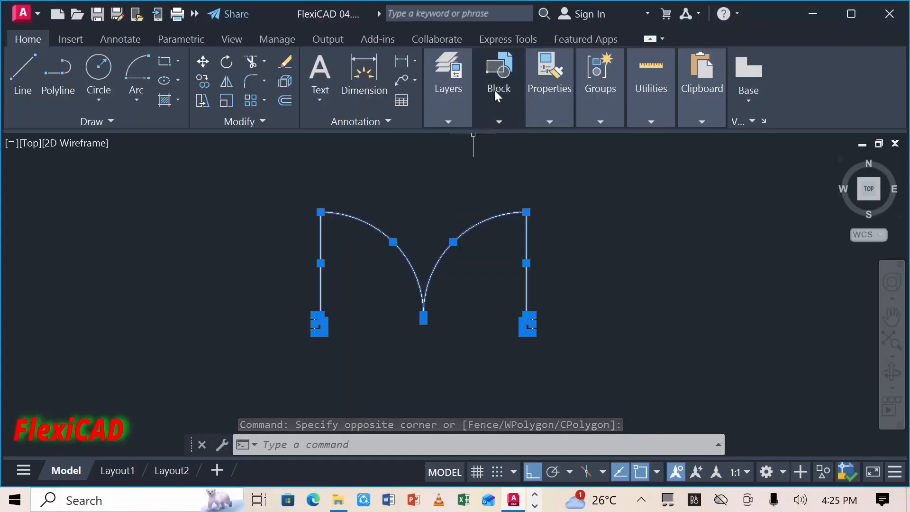
pyautogui.moveTo(496, 95)
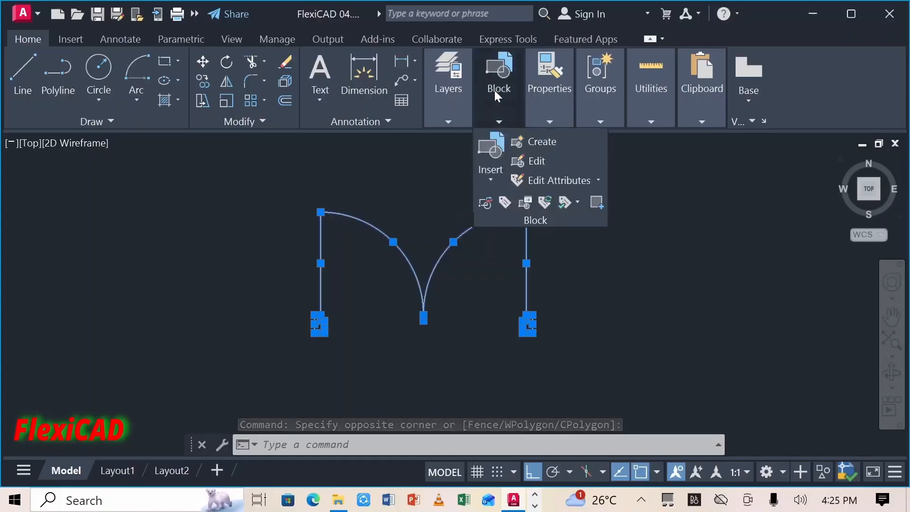
pyautogui.click(537, 144)
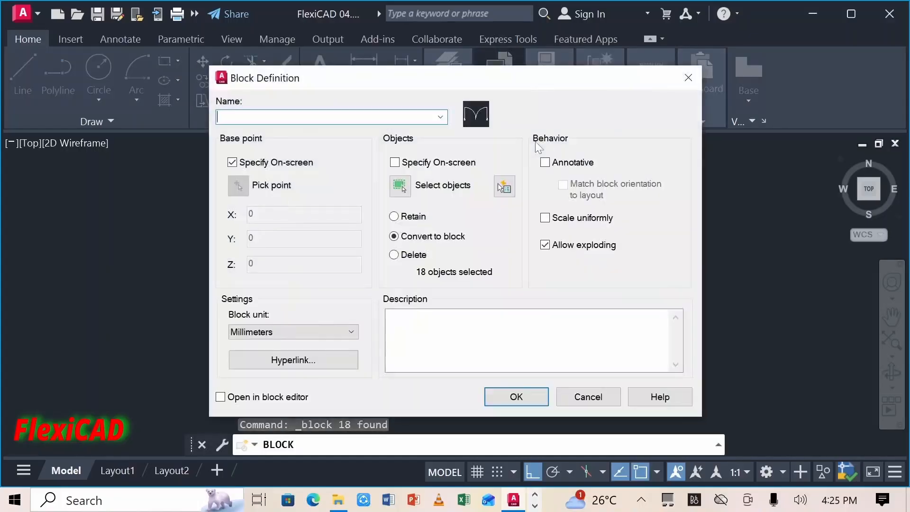
pyautogui.write('DOUBLE DOOR')
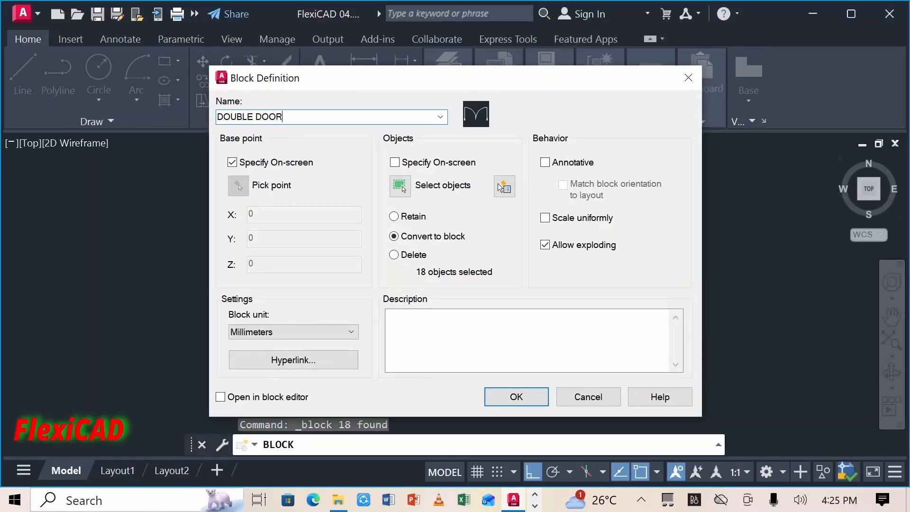
pyautogui.press('Return')
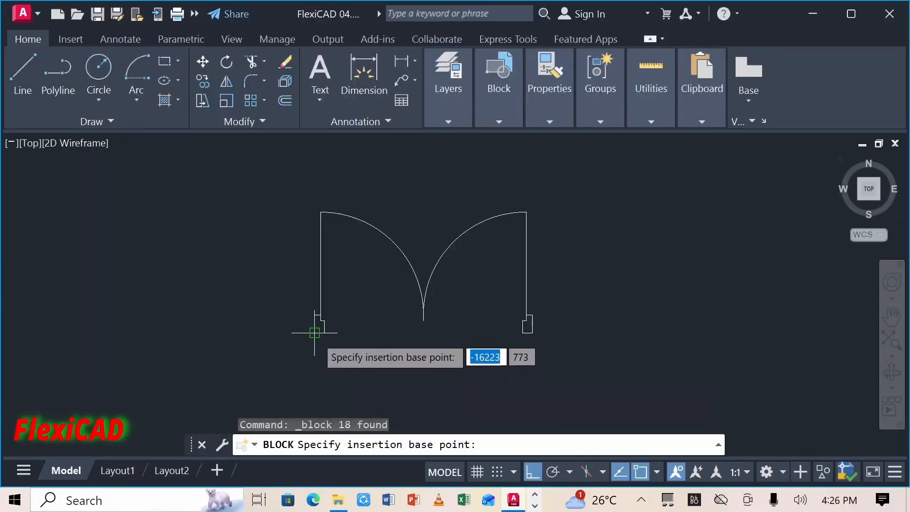
pyautogui.click(314, 332)
# Rotate the double door 90° about the lower outer corner of its left jamb
pyautogui.scroll(-6, 697, 313)
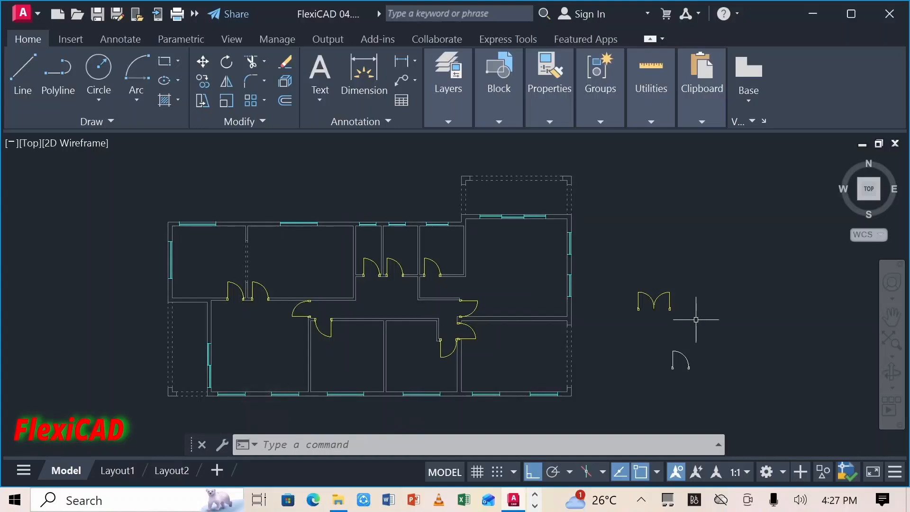
pyautogui.scroll(3, 686, 324)
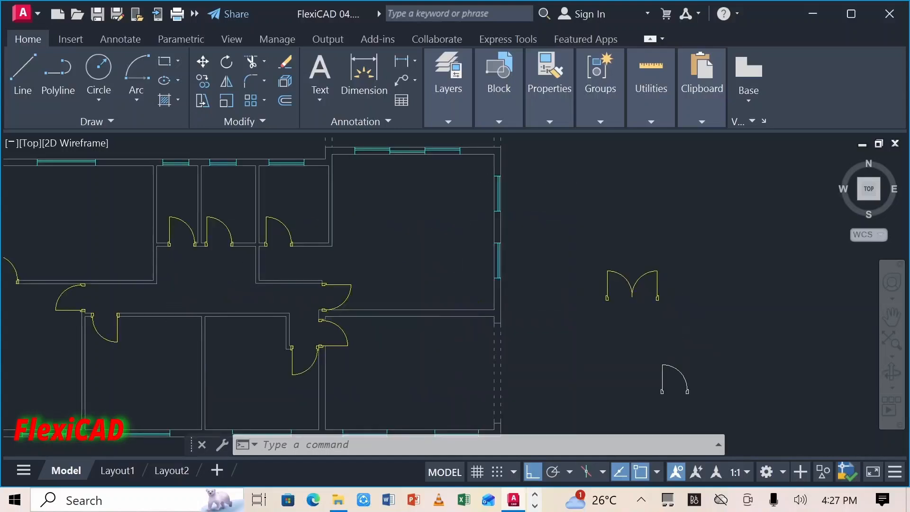
pyautogui.scroll(2, 659, 280)
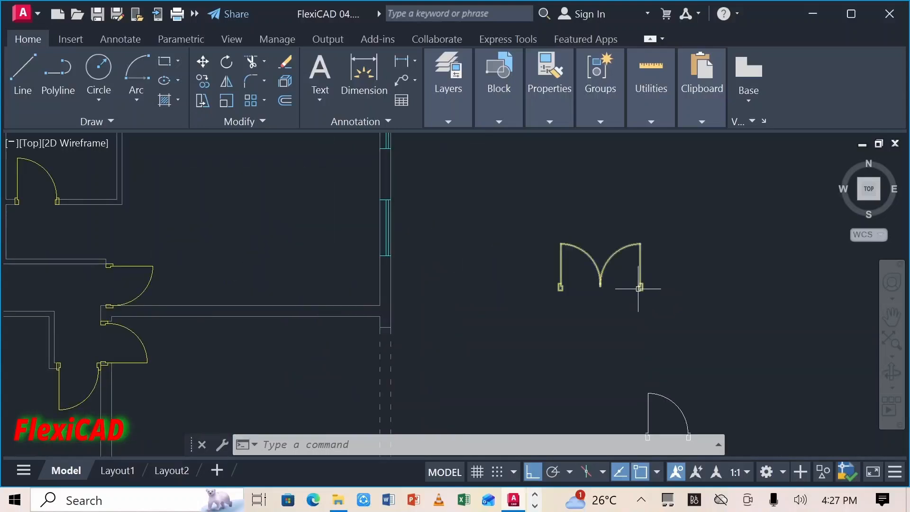
pyautogui.click(641, 287)
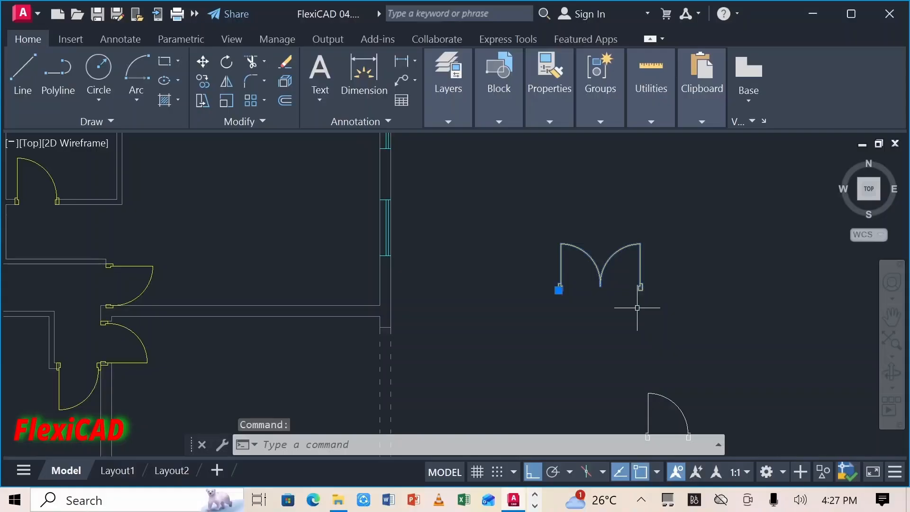
pyautogui.write('RO')
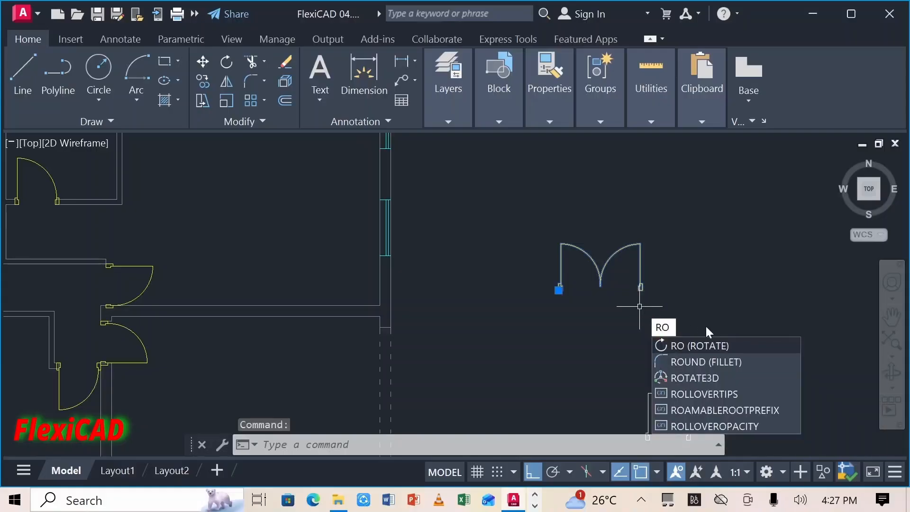
pyautogui.press('Return')
pyautogui.scroll(2, 558, 255)
pyautogui.click(548, 261)
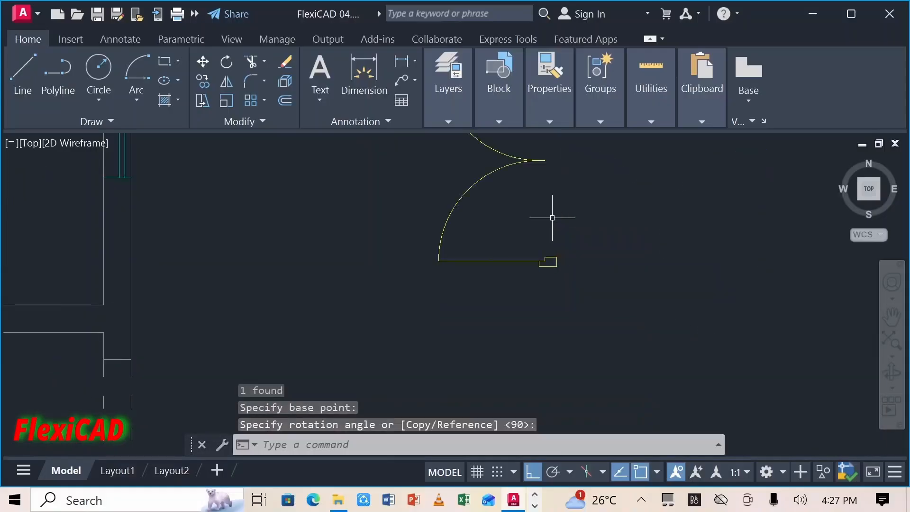
# Move the rotated double door by its upper jamb corner, with Ortho off, into the left exterior wall opening above the window
pyautogui.scroll(-5, 552, 220)
pyautogui.click(551, 196)
pyautogui.rightClick(552, 196)
pyautogui.click(577, 205)
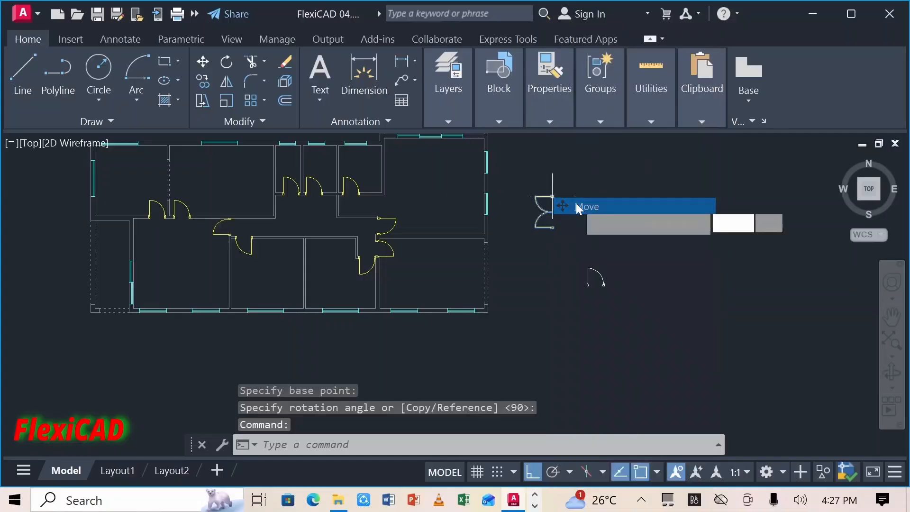
pyautogui.scroll(4, 568, 194)
pyautogui.click(468, 213)
pyautogui.press('F8')
pyautogui.scroll(-6, 376, 247)
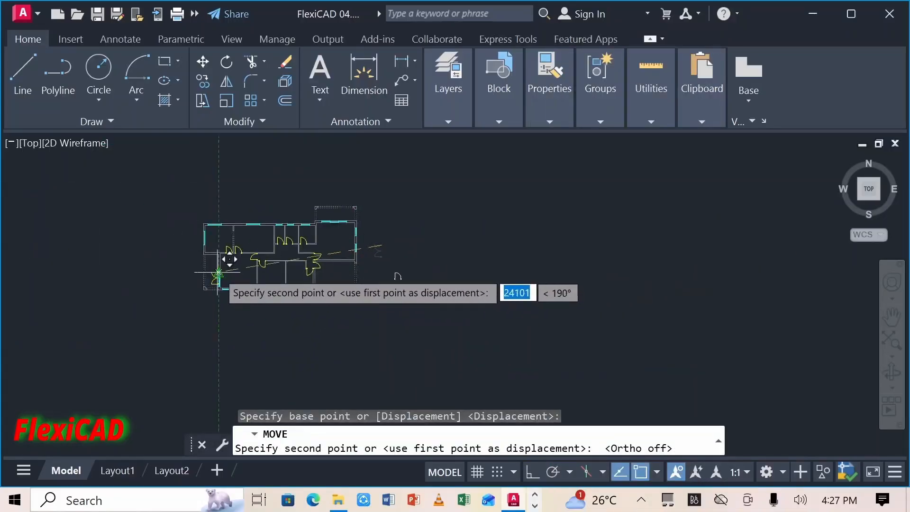
pyautogui.scroll(5, 218, 274)
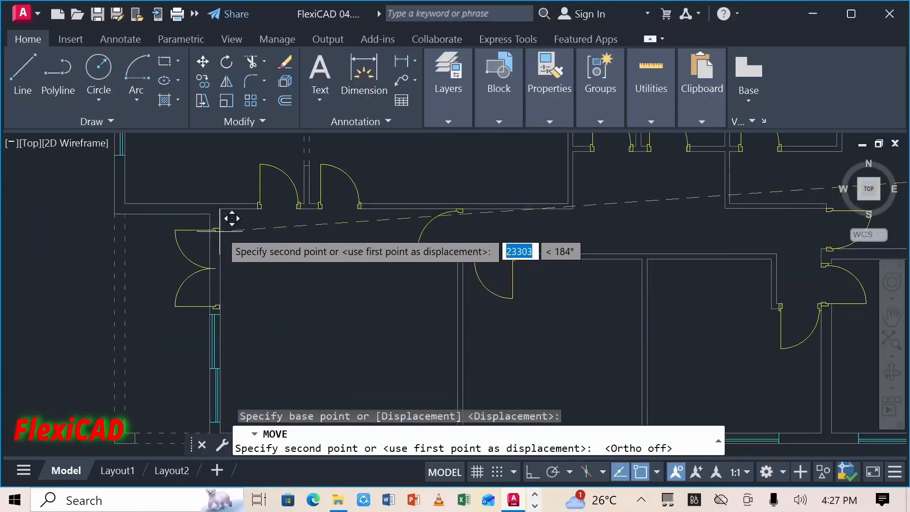
pyautogui.click(220, 231)
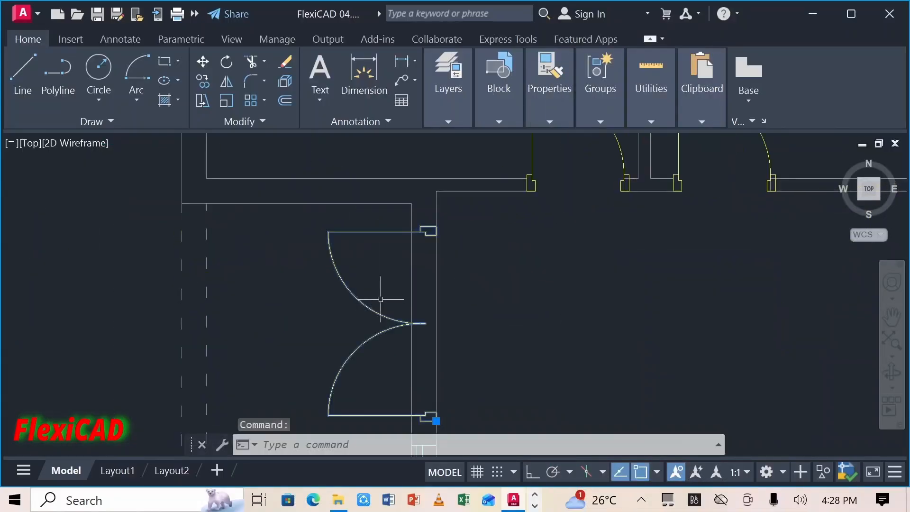
# Mirror the double door across a vertical line through the leaves' meeting point, erasing the source, so it swings into the room
pyautogui.click(227, 81)
pyautogui.click(424, 324)
pyautogui.press('F8')
pyautogui.click(430, 393)
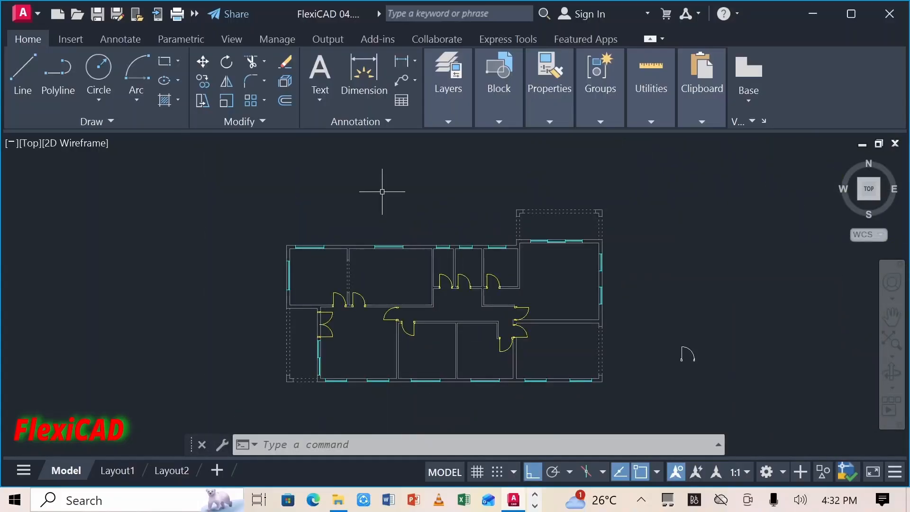
# Make the hatch layer the current layer
pyautogui.scroll(5, 378, 245)
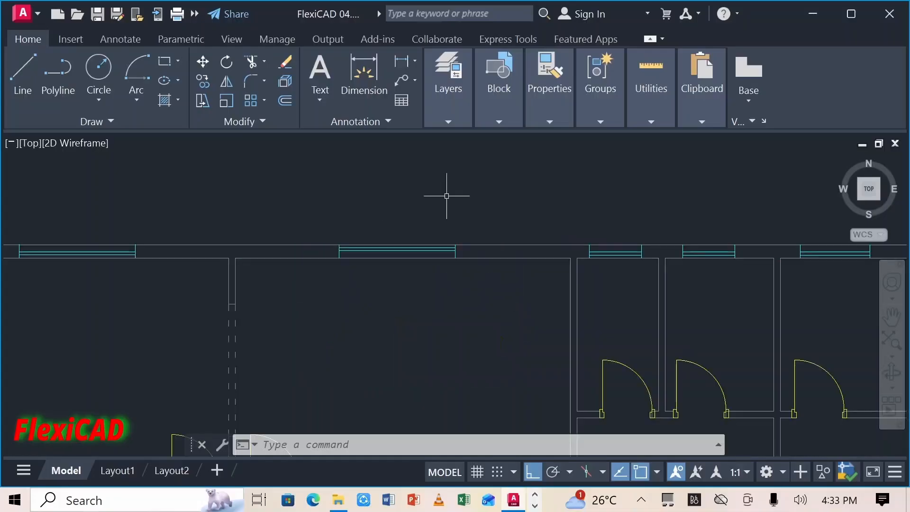
pyautogui.press('Escape')
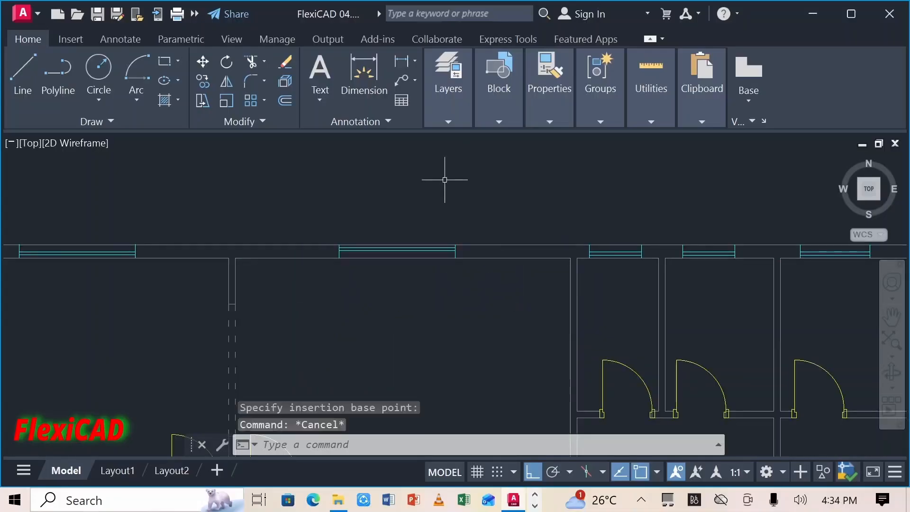
pyautogui.click(442, 97)
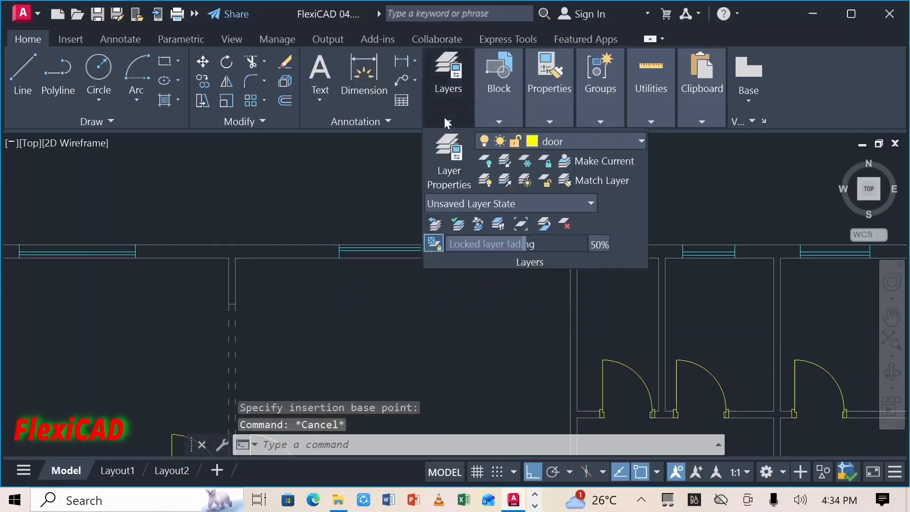
pyautogui.click(640, 141)
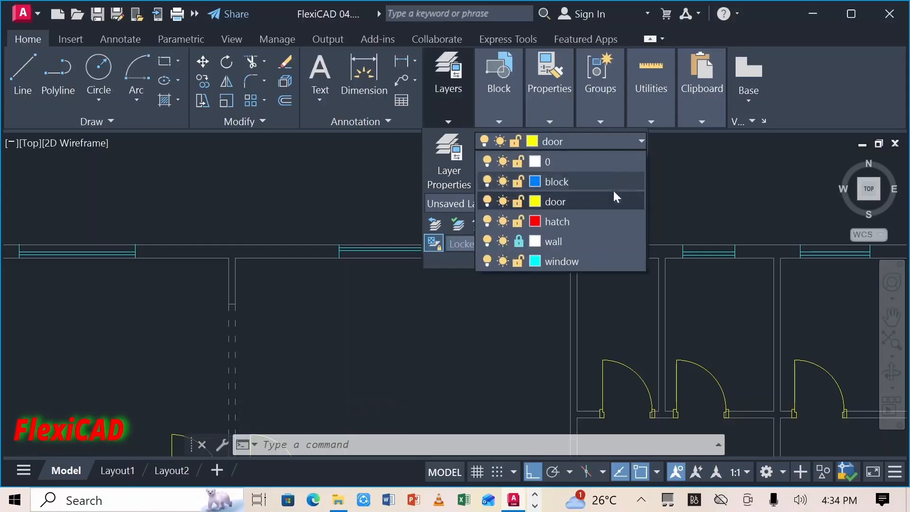
pyautogui.click(603, 220)
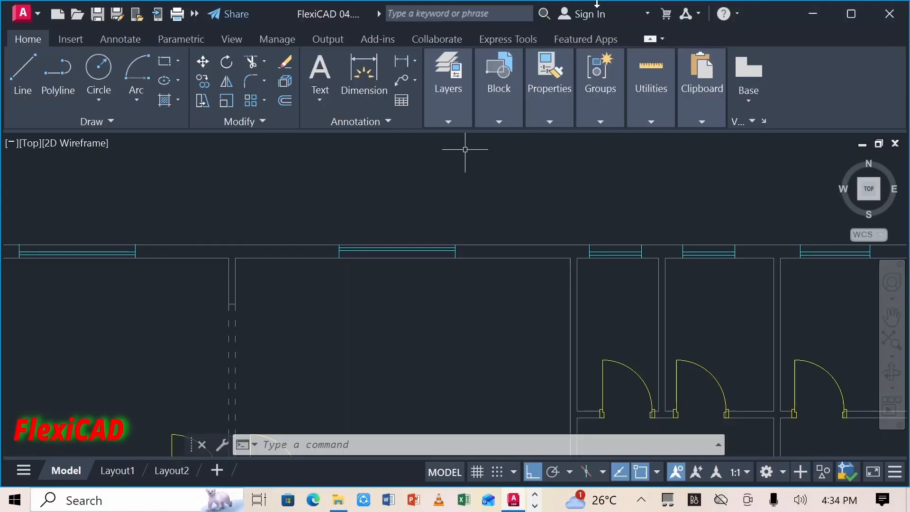
# Hatch the upper exterior wall segment between the two leftmost windows with a red ANSI32 pattern at scale 25
pyautogui.write('H')
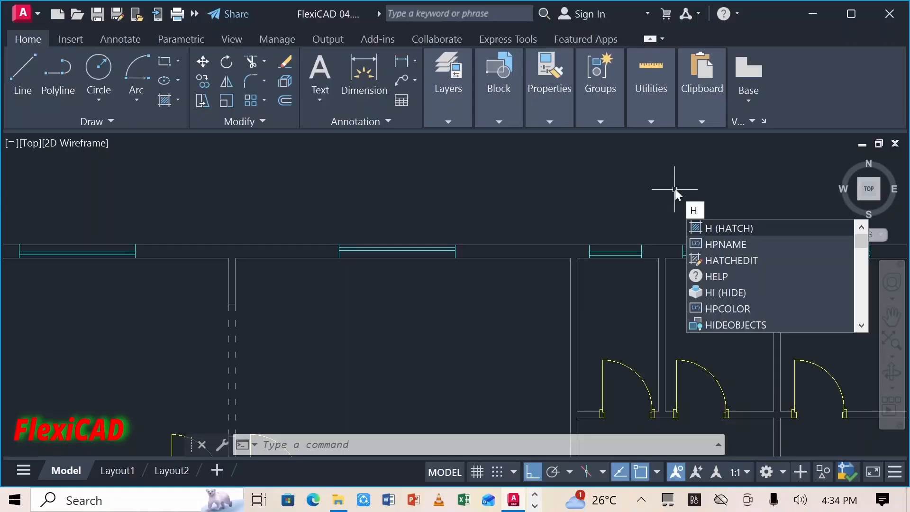
pyautogui.press('Return')
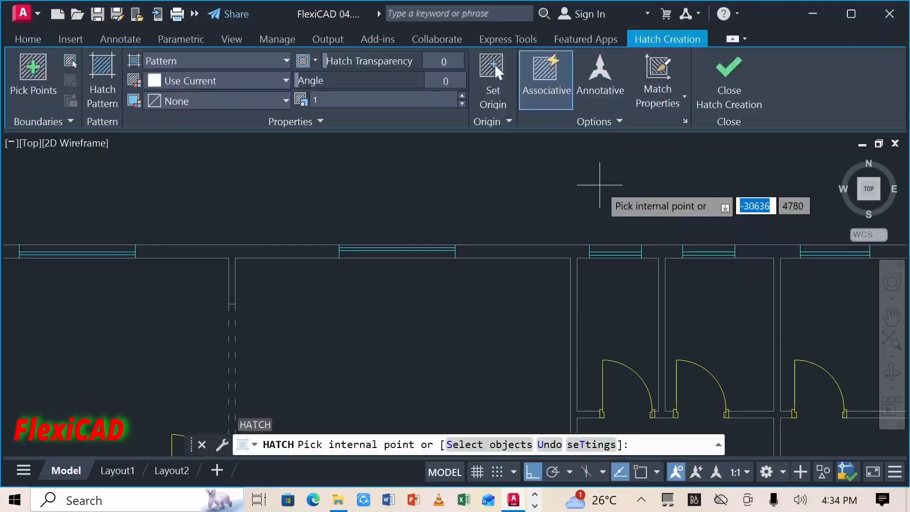
pyautogui.click(286, 82)
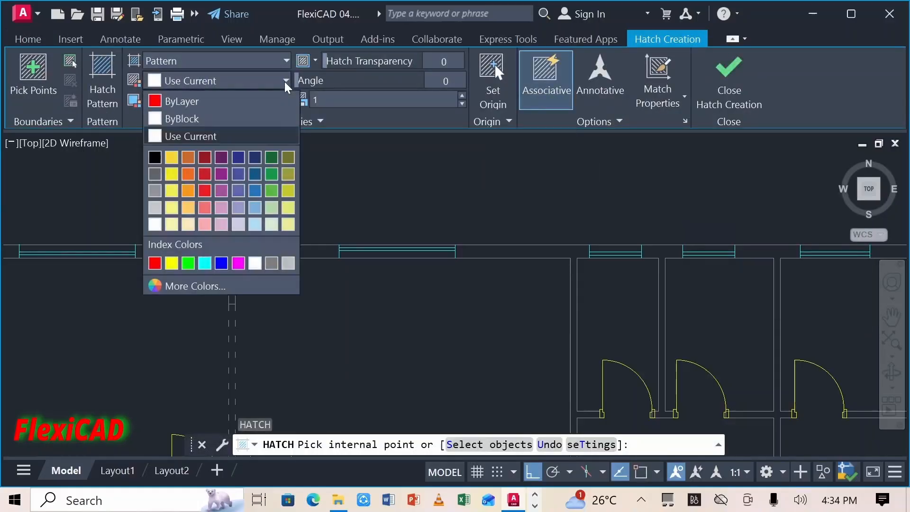
pyautogui.click(155, 262)
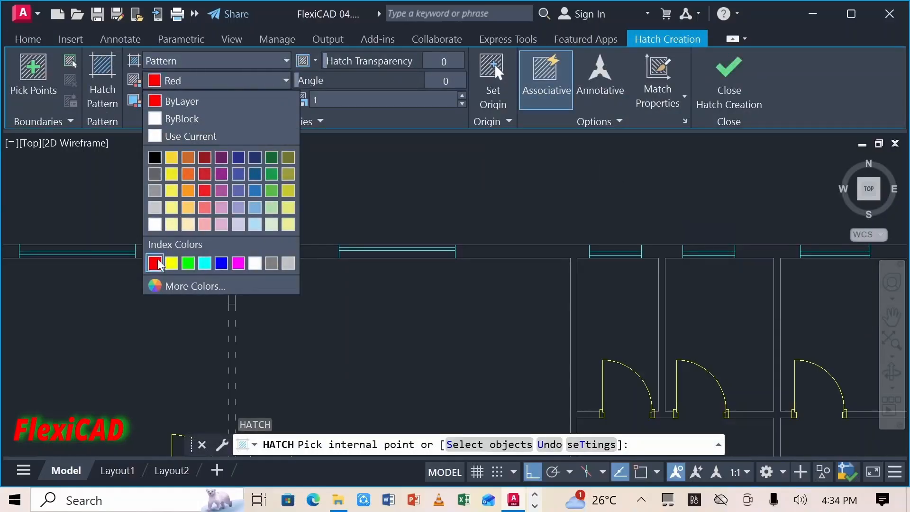
pyautogui.click(104, 71)
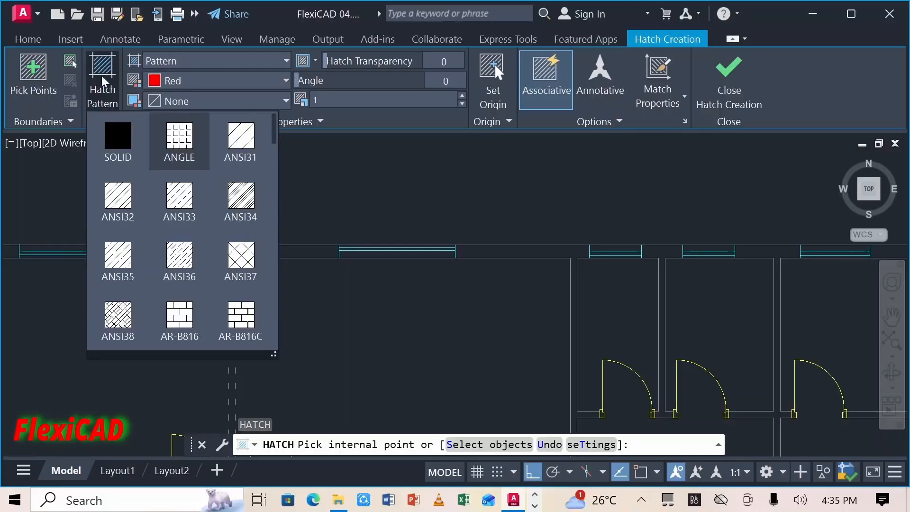
pyautogui.click(119, 191)
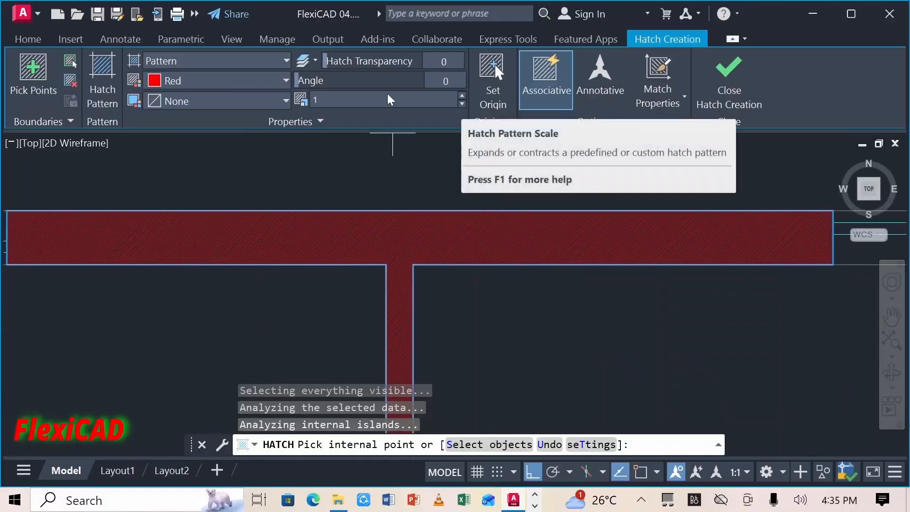
pyautogui.click(388, 95)
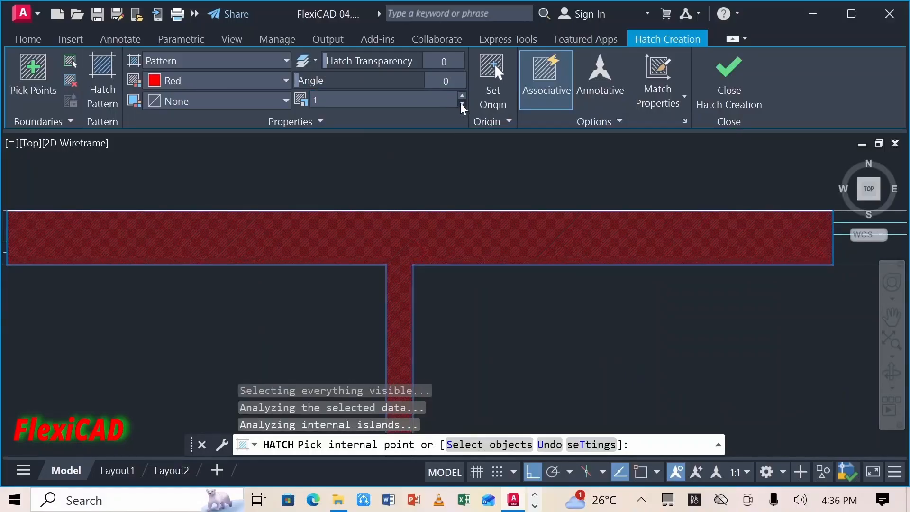
pyautogui.write('25')
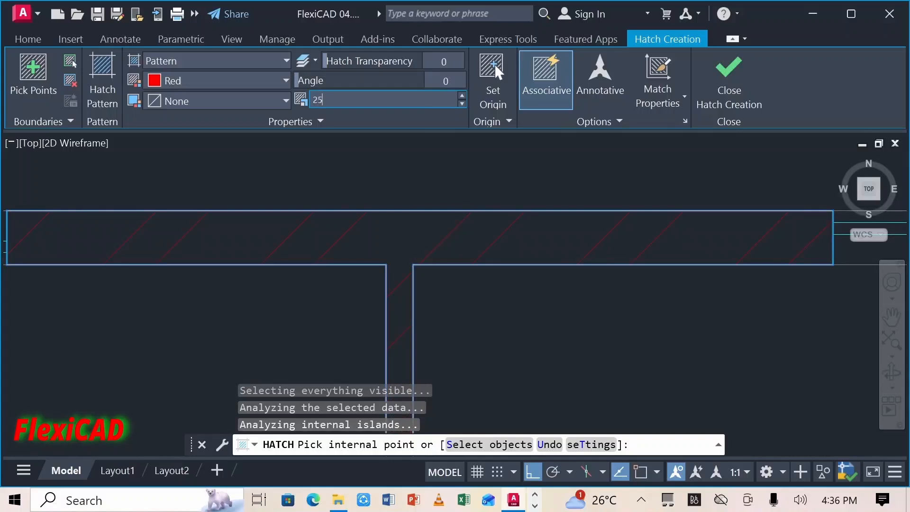
# Add the upper-left wall corner and the next two upper wall segments with their attached partitions to the hatch
pyautogui.scroll(-6, 294, 227)
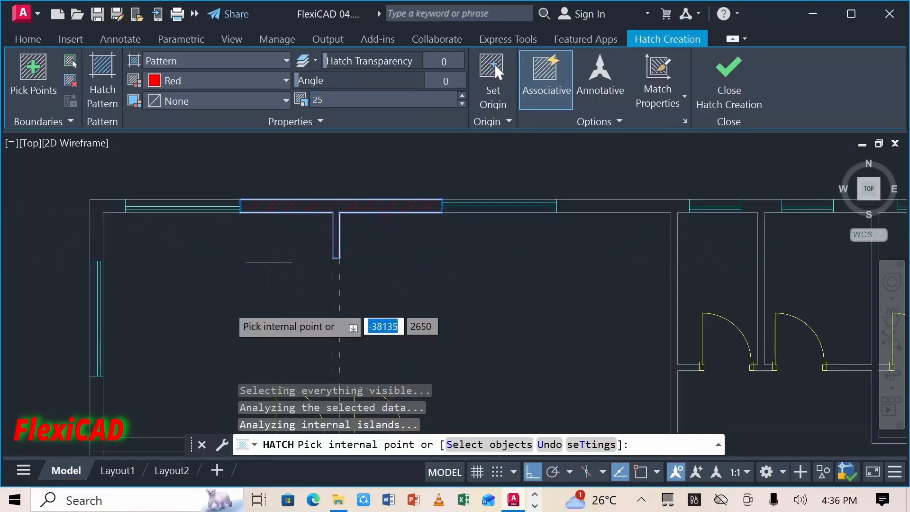
pyautogui.click(96, 230)
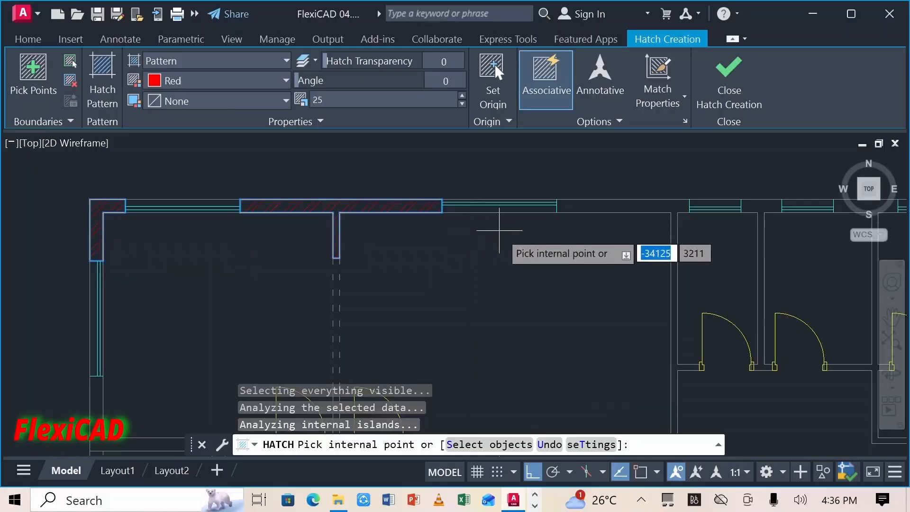
pyautogui.click(585, 203)
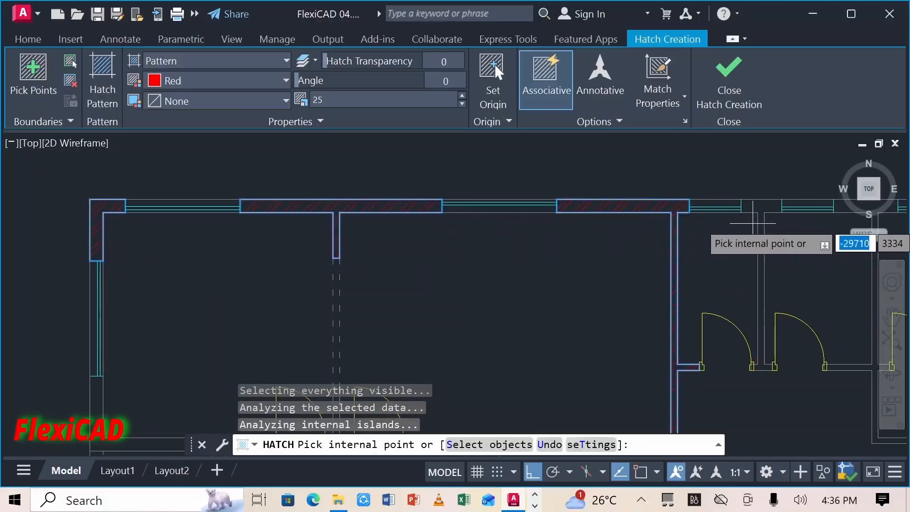
pyautogui.click(762, 207)
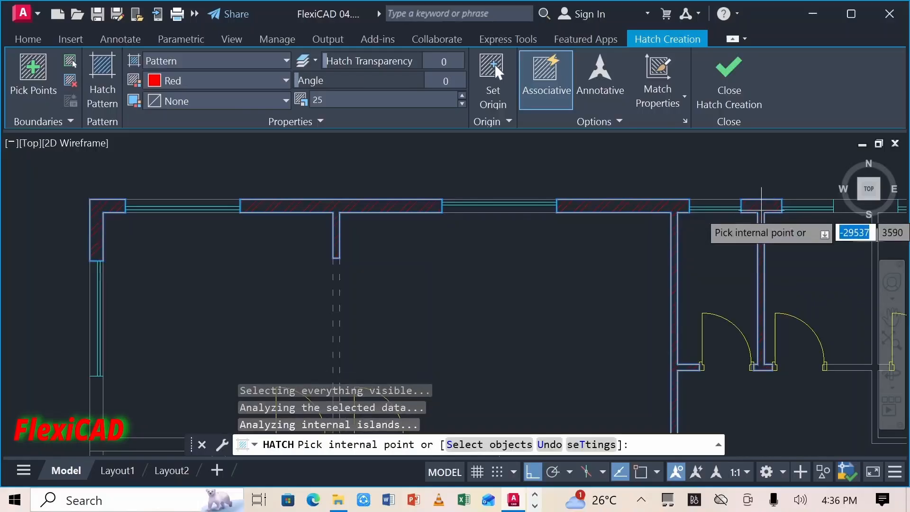
# Hatch the remaining upper exterior wall segments up to the upper-right room corner, including both corner columns of the dashed upper porch
pyautogui.scroll(-3, 558, 260)
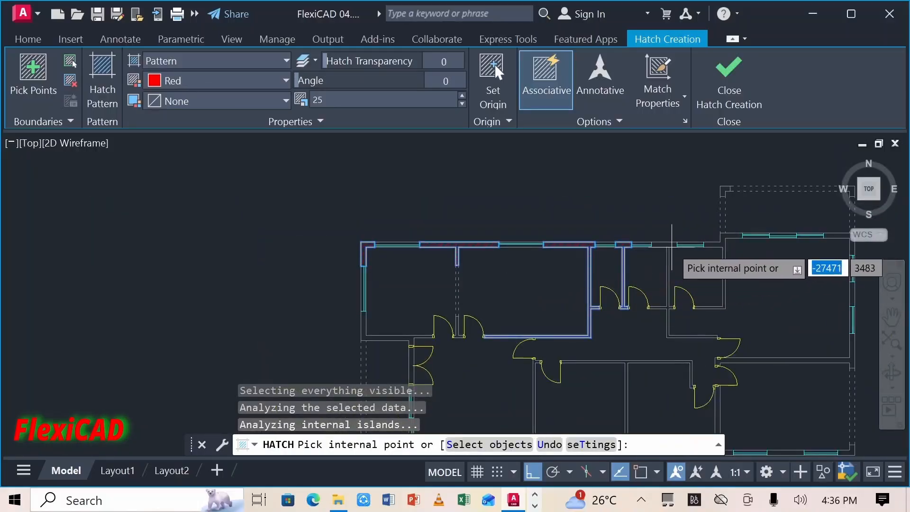
pyautogui.scroll(2, 672, 242)
pyautogui.click(660, 243)
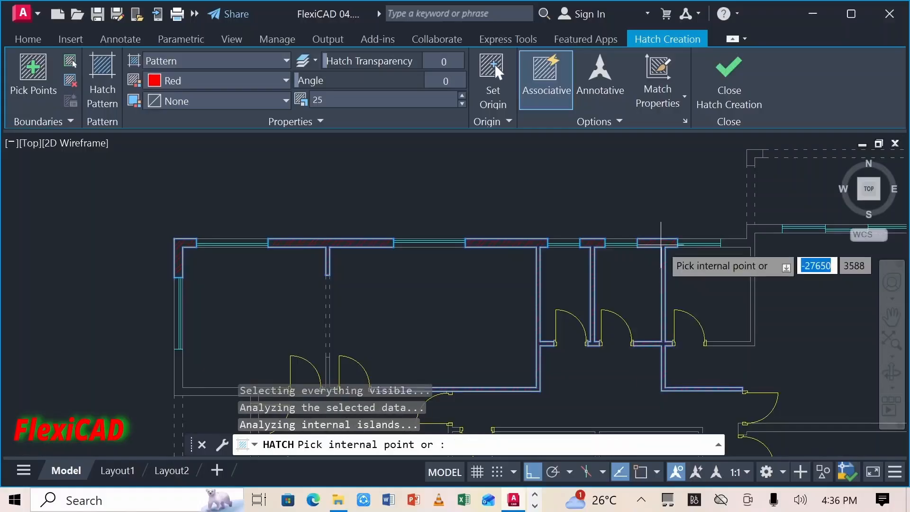
pyautogui.click(733, 243)
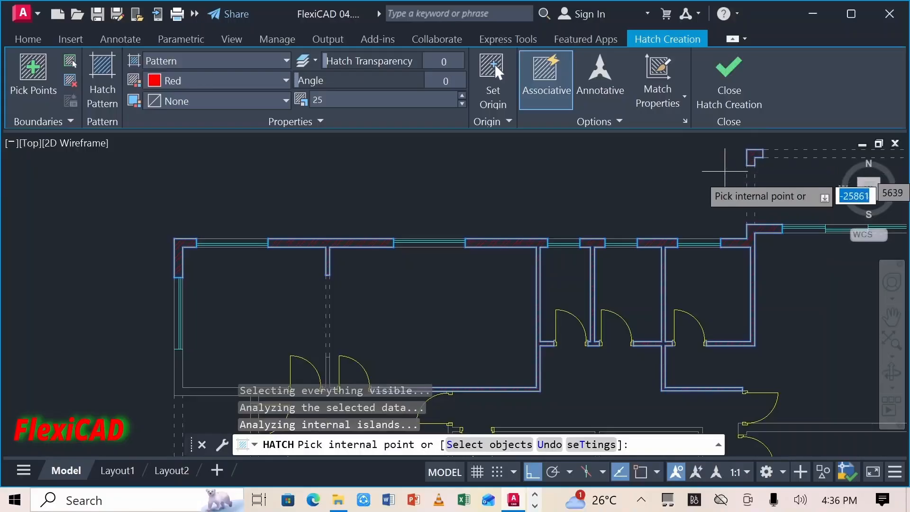
pyautogui.scroll(-4, 734, 180)
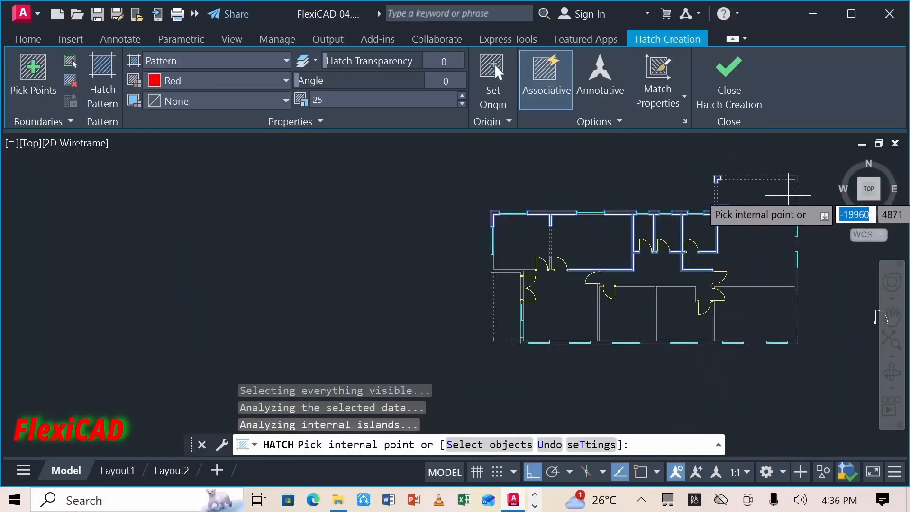
pyautogui.scroll(4, 792, 176)
pyautogui.scroll(2, 792, 171)
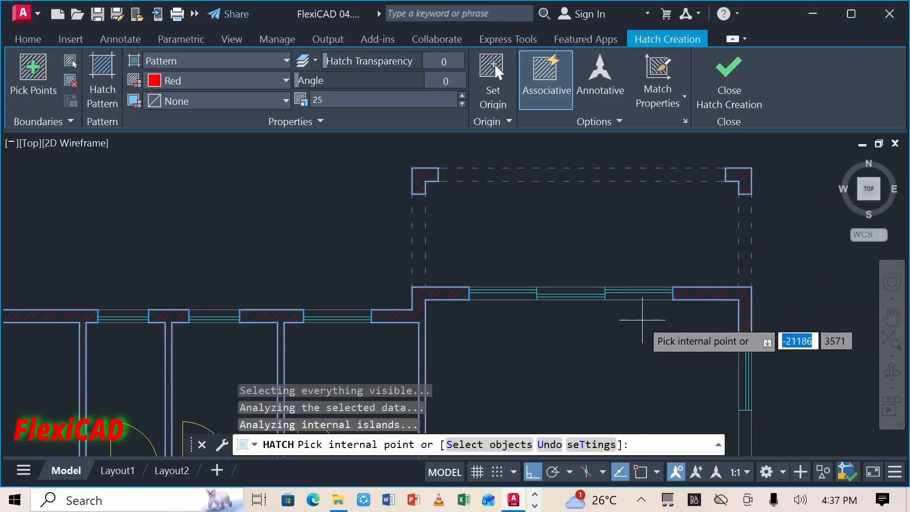
# Hatch the right exterior wall between and below its windows, together with the partition under the upper-right room
pyautogui.scroll(-2, 636, 323)
pyautogui.scroll(-4, 636, 322)
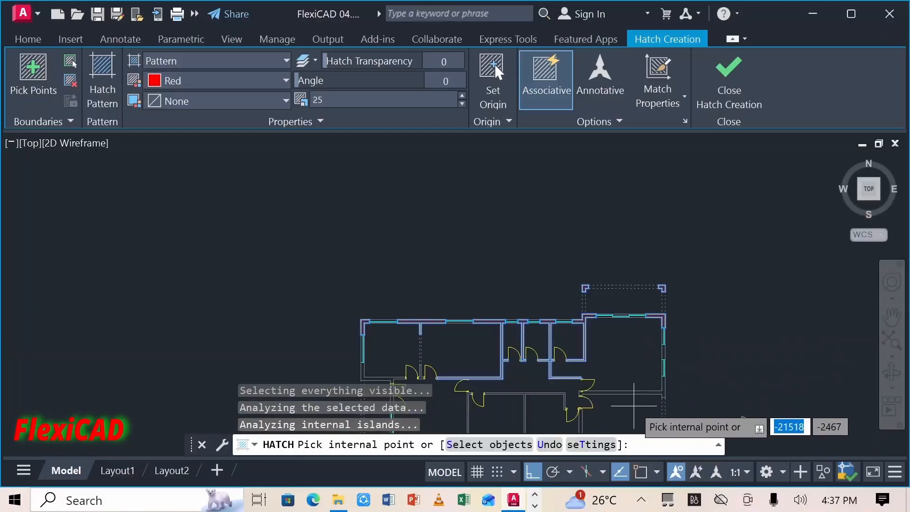
pyautogui.scroll(4, 634, 405)
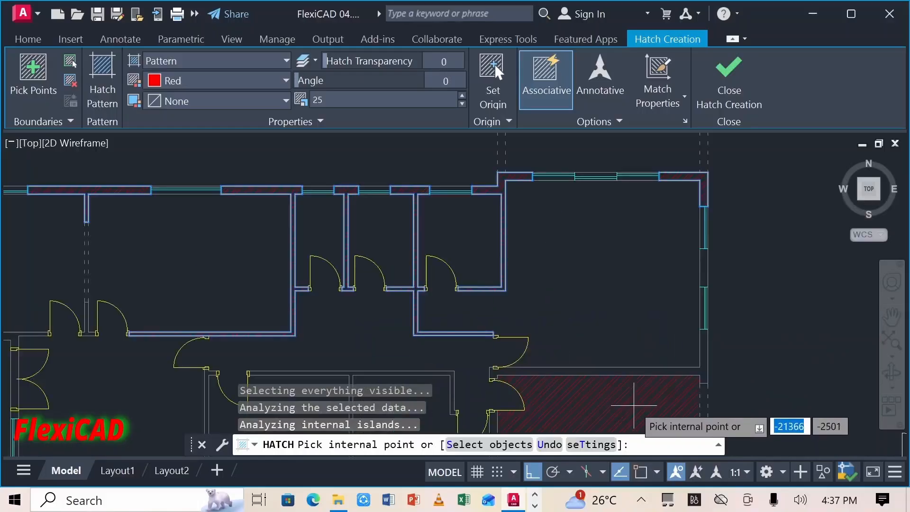
pyautogui.scroll(2, 699, 364)
pyautogui.click(699, 374)
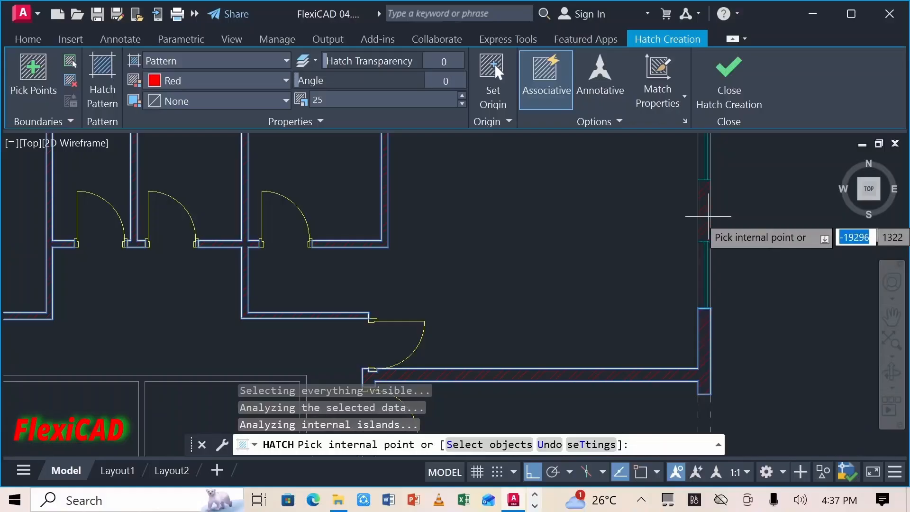
pyautogui.scroll(-2, 559, 240)
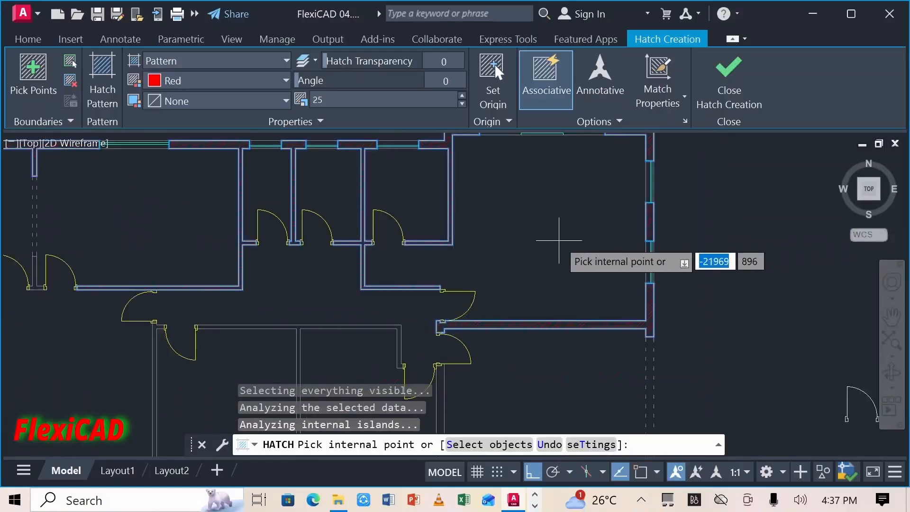
# Hatch the lower exterior wall segments between the windows, from the lower-right corner leftward, with their attached partitions
pyautogui.moveTo(559, 240); pyautogui.dragTo(584, 98, button='middle')
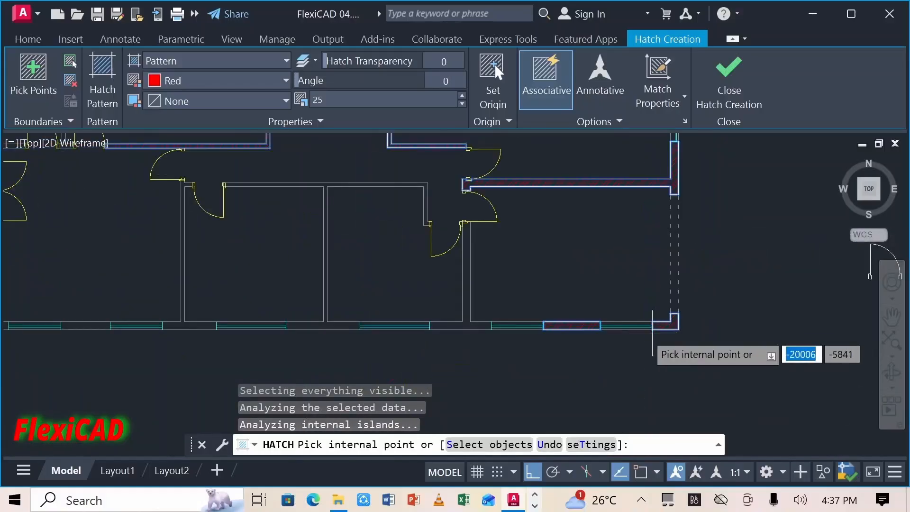
pyautogui.click(469, 325)
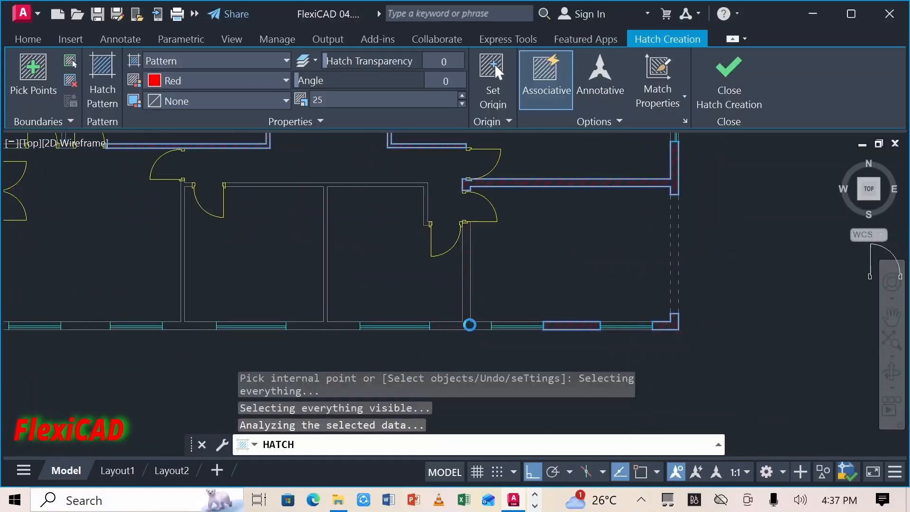
pyautogui.click(309, 326)
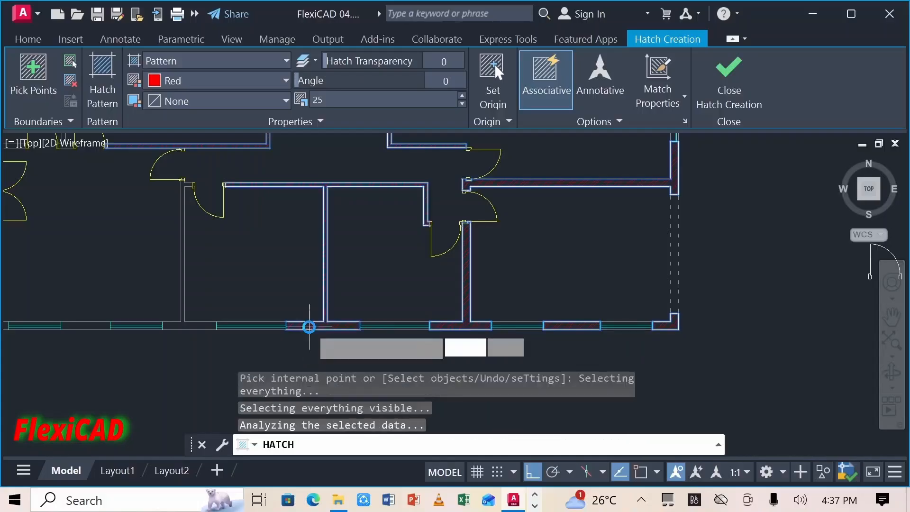
pyautogui.click(196, 326)
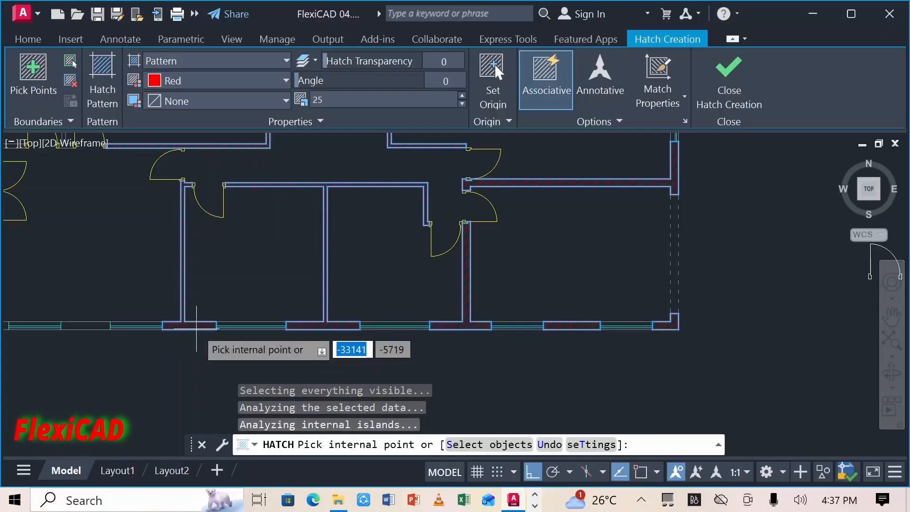
pyautogui.click(92, 326)
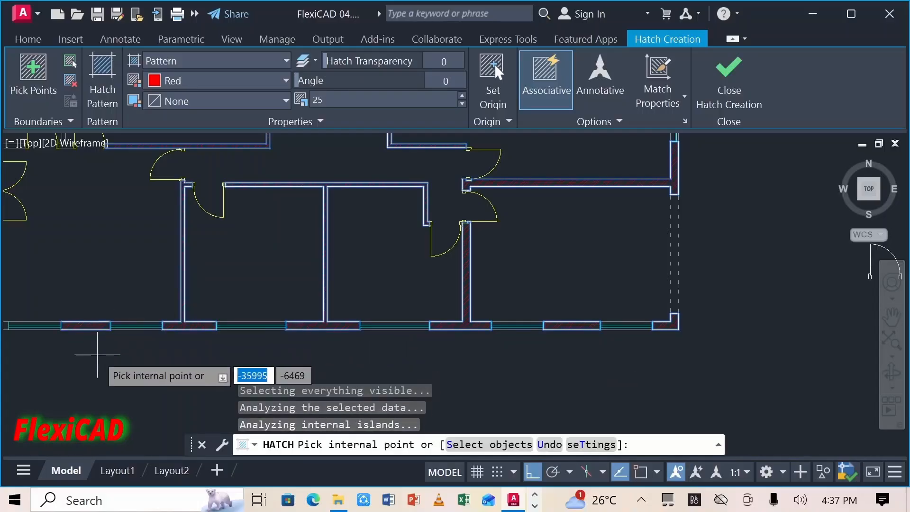
# Hatch the lower-left wall corner, the porch corner column, and the left exterior wall segments around the double door and windows
pyautogui.scroll(-5, 97, 353)
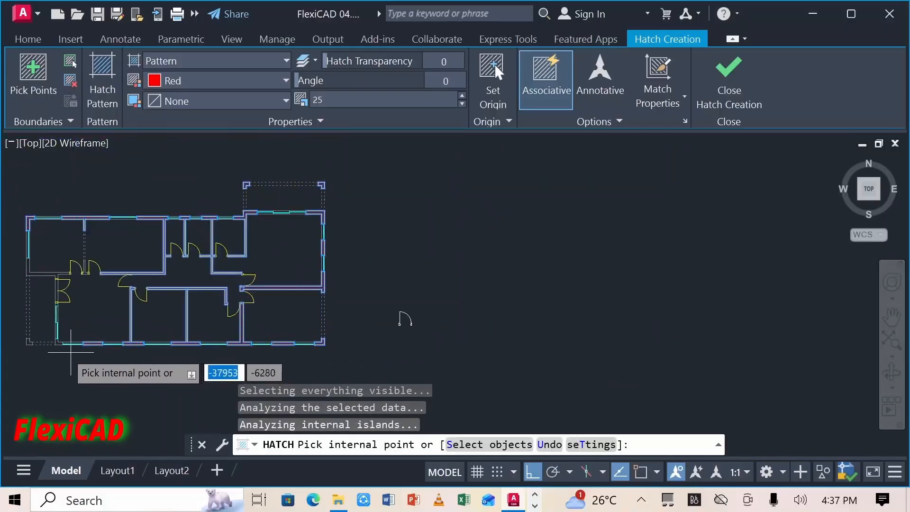
pyautogui.scroll(2, 14, 337)
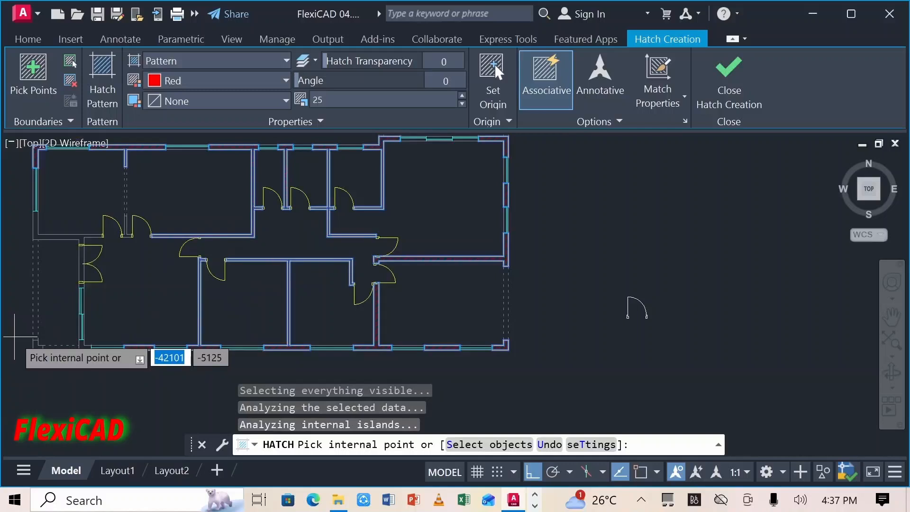
pyautogui.scroll(2, 14, 338)
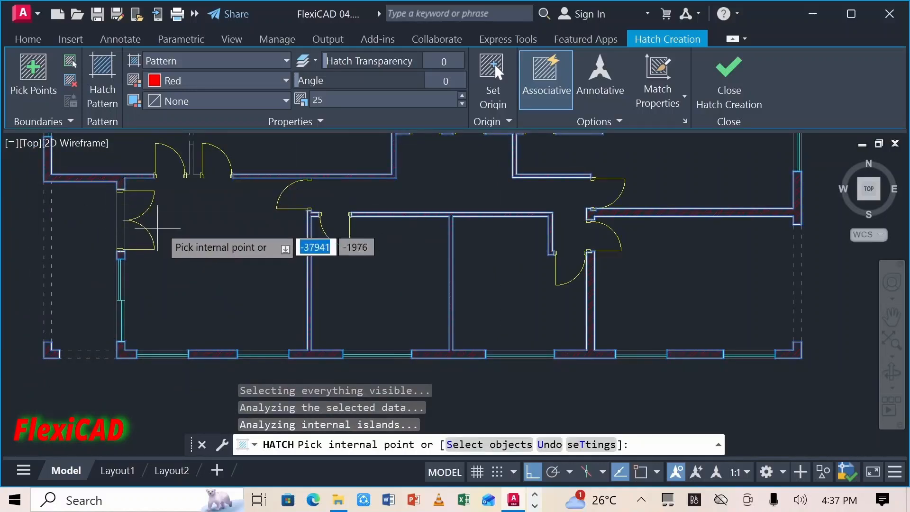
# Hatch the short partition between the two adjacent single doors, including its stub below the dashed opening, and finish the hatch
pyautogui.scroll(3, 188, 163)
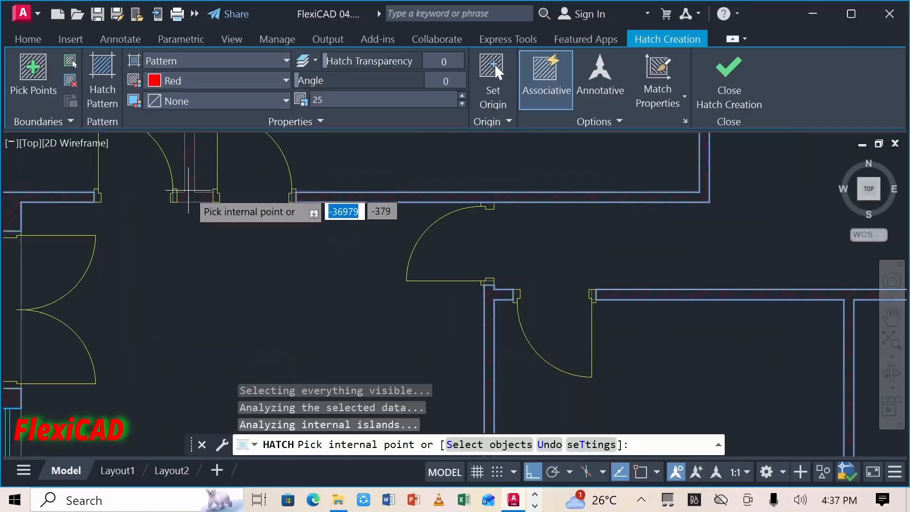
pyautogui.scroll(-3, 197, 235)
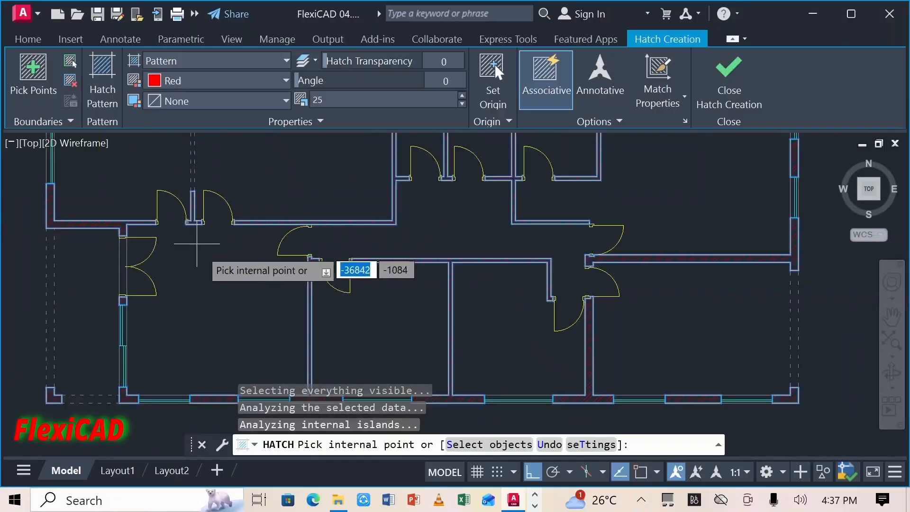
pyautogui.scroll(-4, 201, 252)
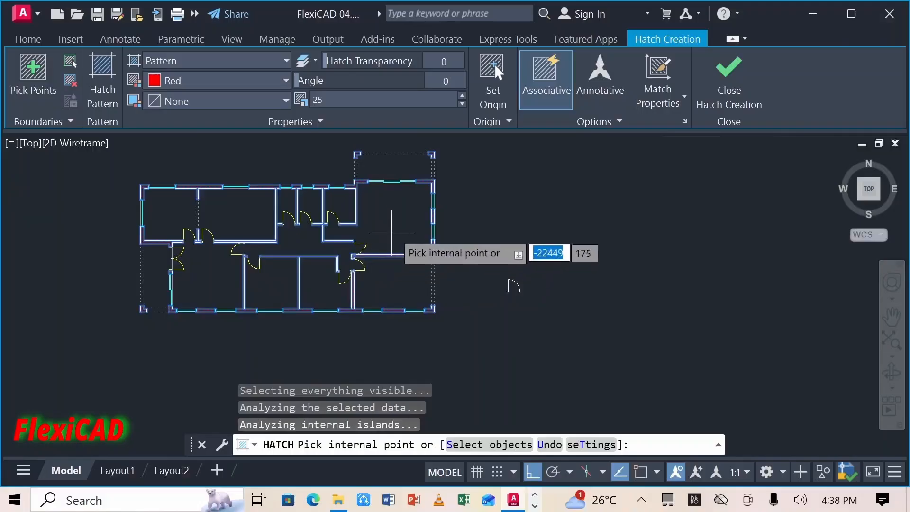
pyautogui.scroll(2, 313, 174)
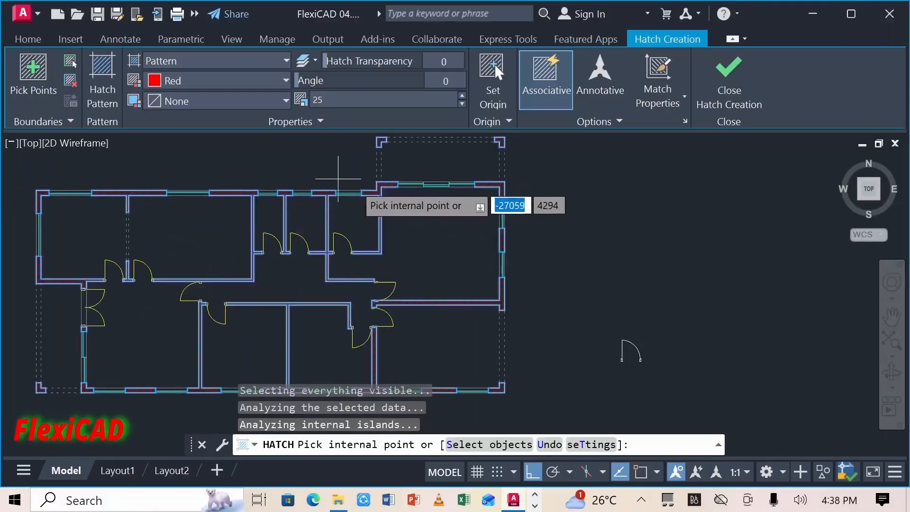
pyautogui.click(706, 102)
pyautogui.press('Delete')
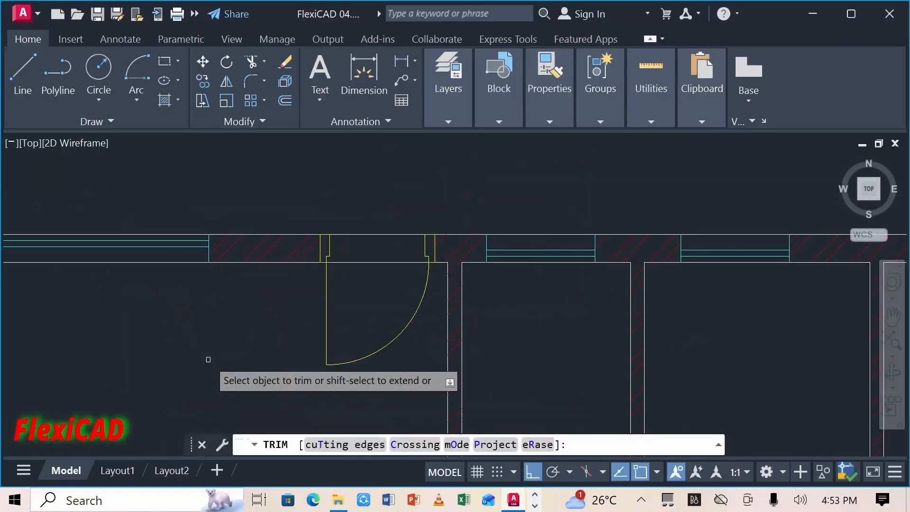
# Trim the inner and outer wall lines across the door opening in the upper exterior wall
pyautogui.click(208, 359)
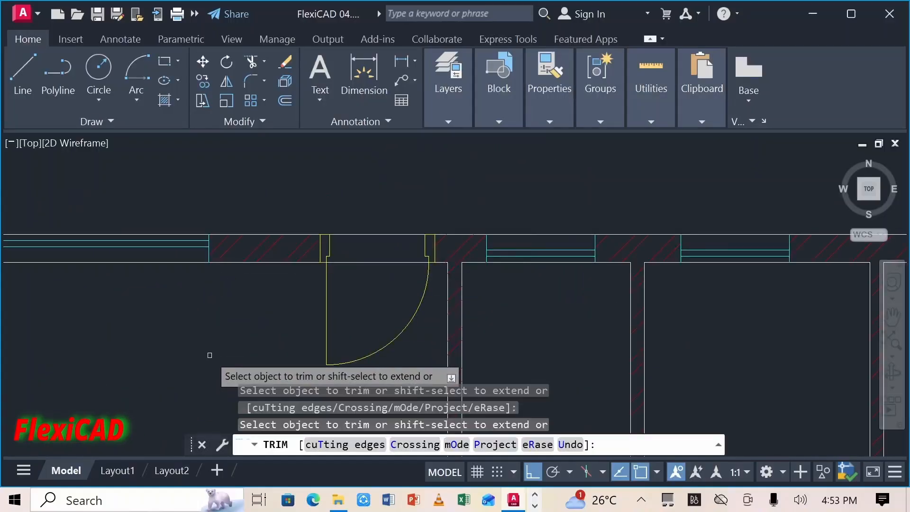
pyautogui.click(369, 262)
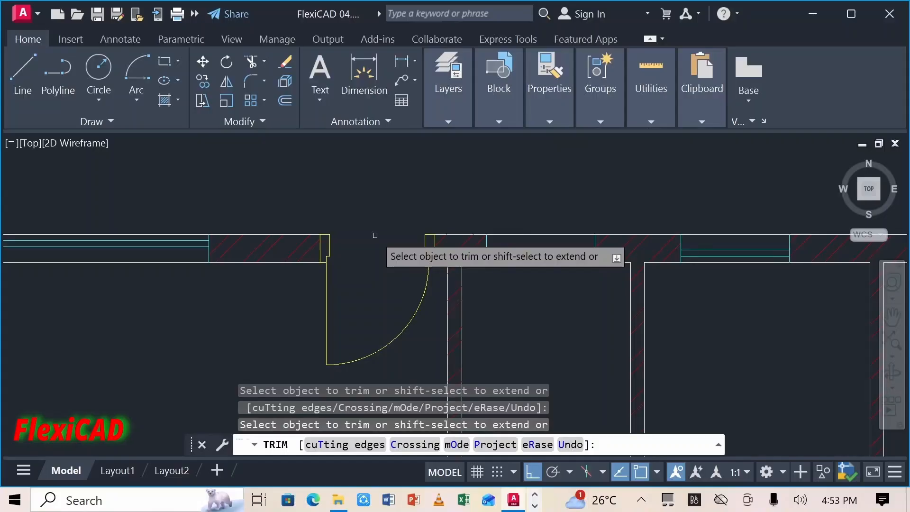
pyautogui.click(375, 235)
pyautogui.press('Return')
pyautogui.scroll(-5, 376, 230)
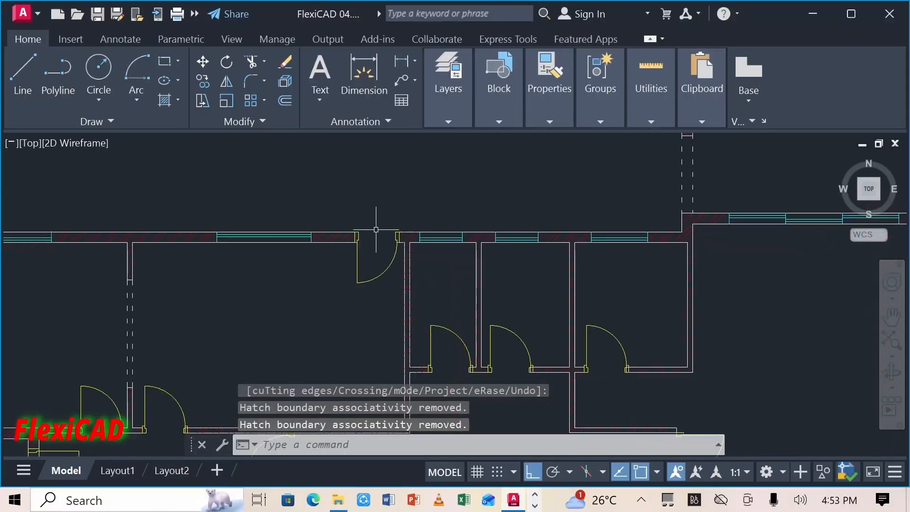